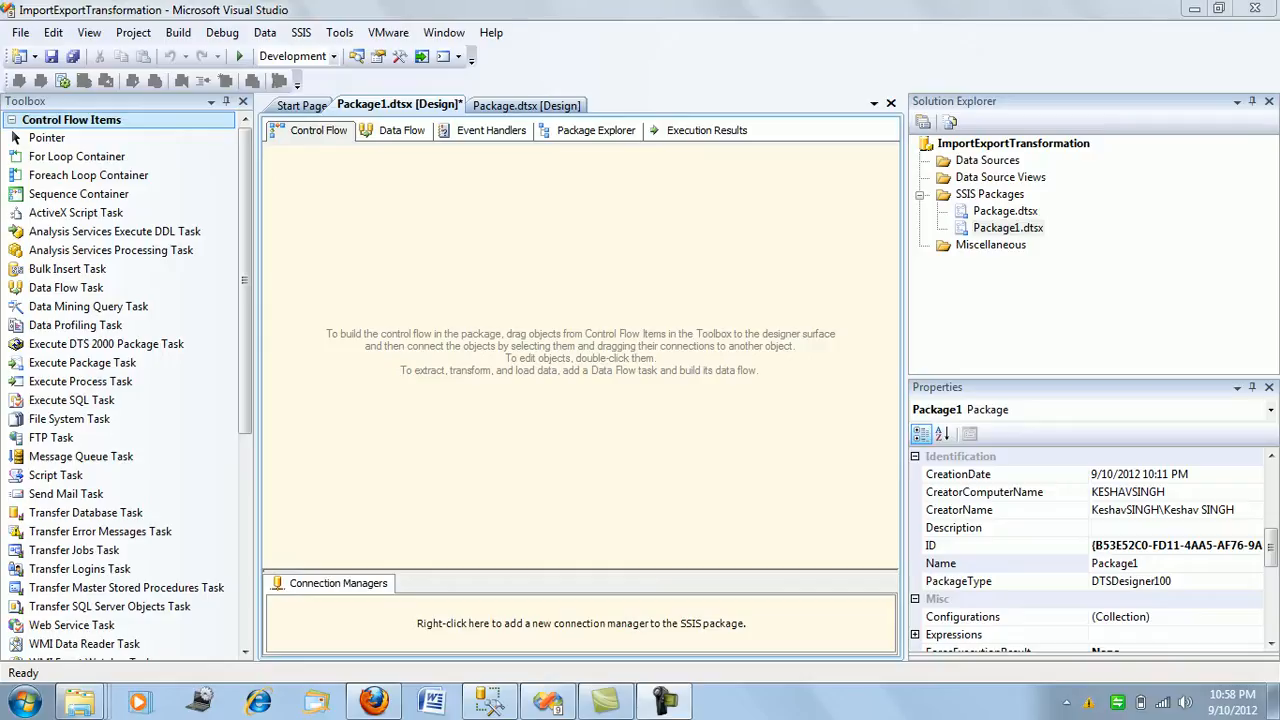
# Switch to SQL Server Management Studio and run only the unsorted part of the query, Select * from Production.TransactionHistory.
pyautogui.click(490, 702)
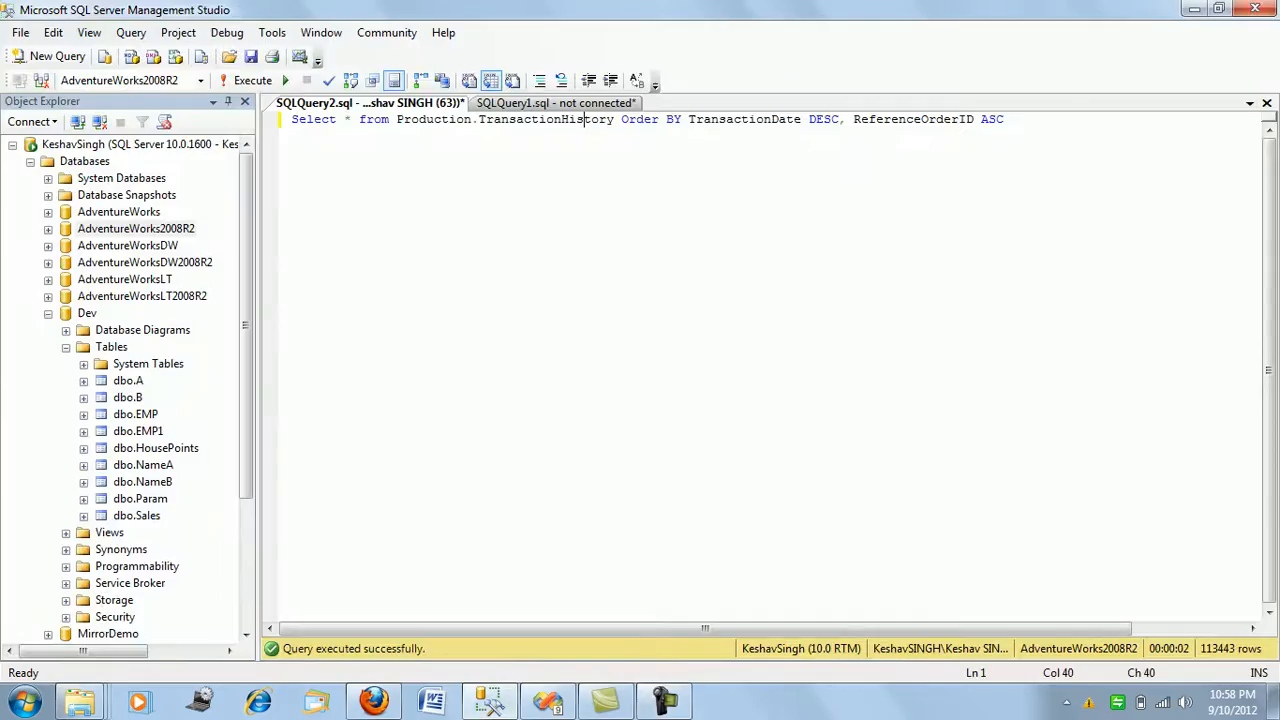
pyautogui.click(614, 119)
pyautogui.hotkey('shift', 'Home')
pyautogui.press('F5')
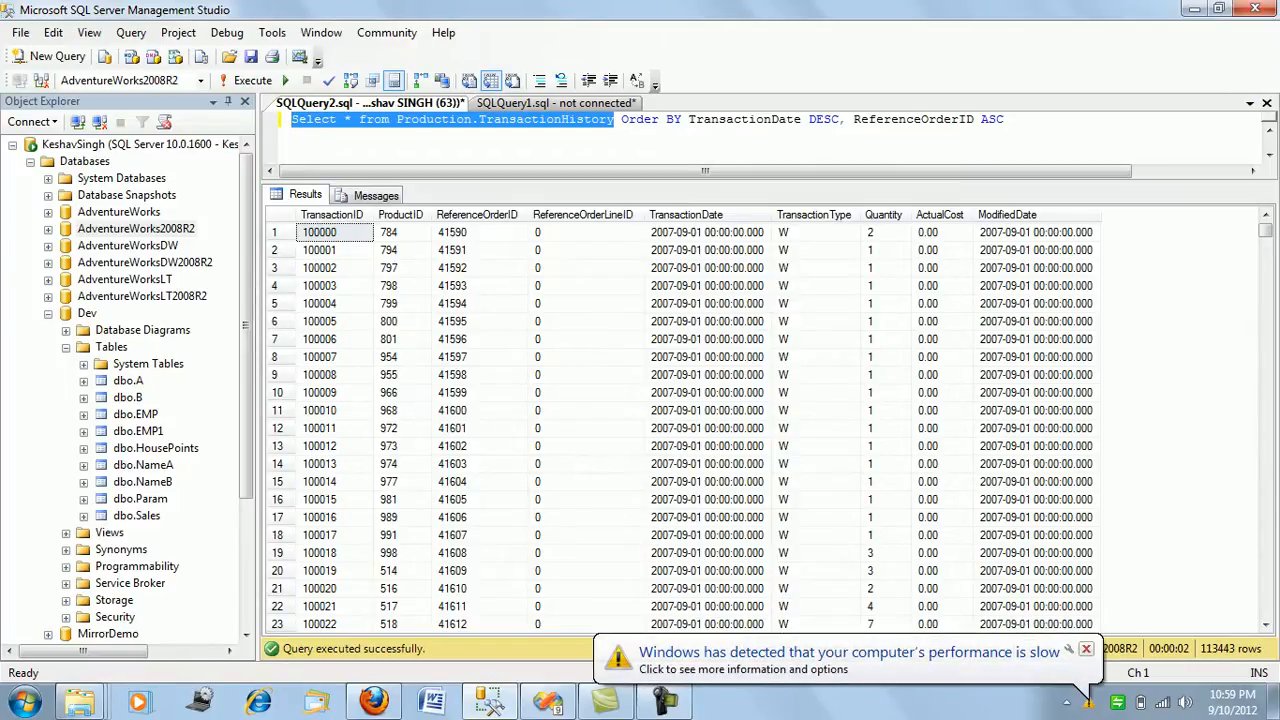
pyautogui.click(1085, 649)
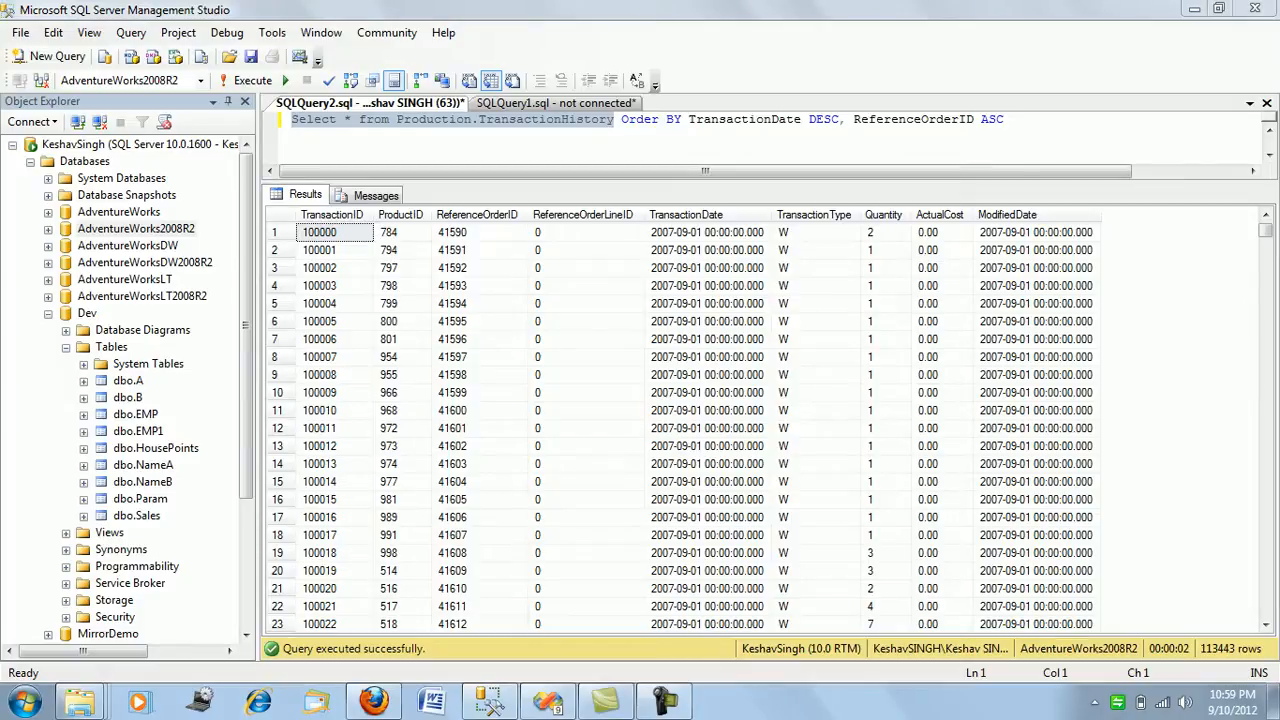
# Switch back to Visual Studio and add a Data Flow Task to the control flow of Package1.dtsx.
pyautogui.click(548, 702)
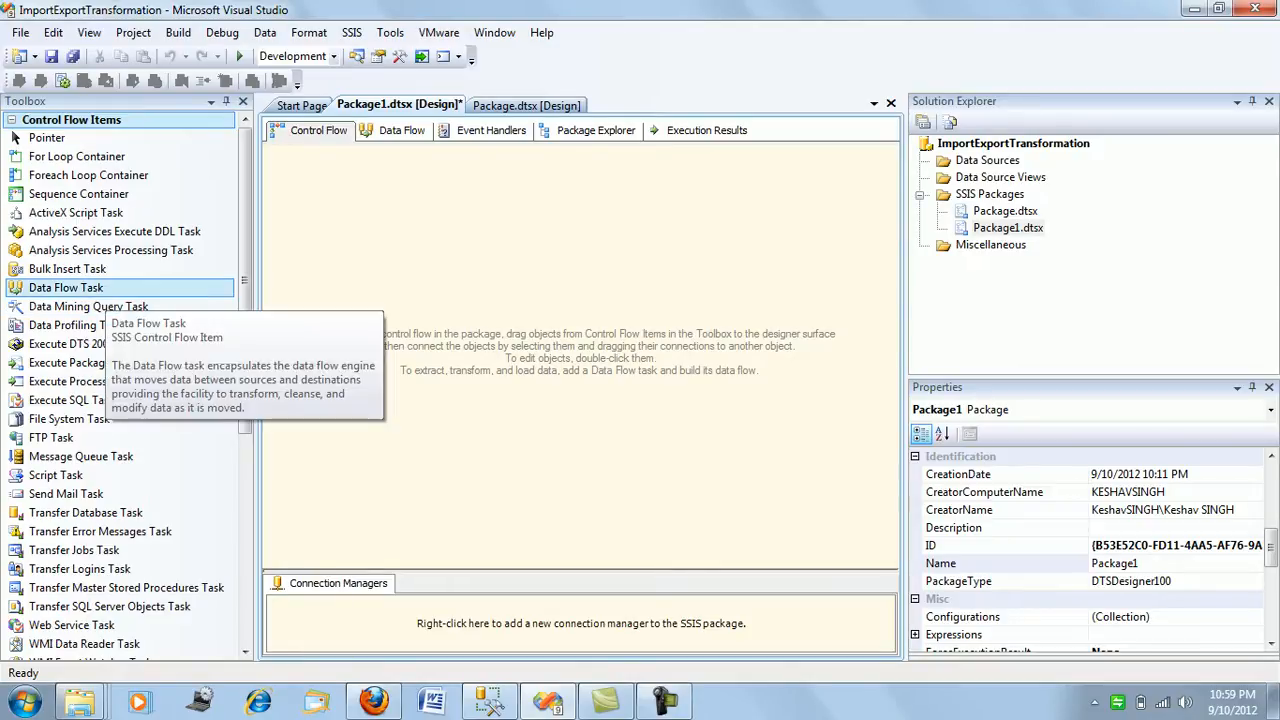
pyautogui.click(66, 287)
pyautogui.moveTo(66, 287); pyautogui.dragTo(500, 277)
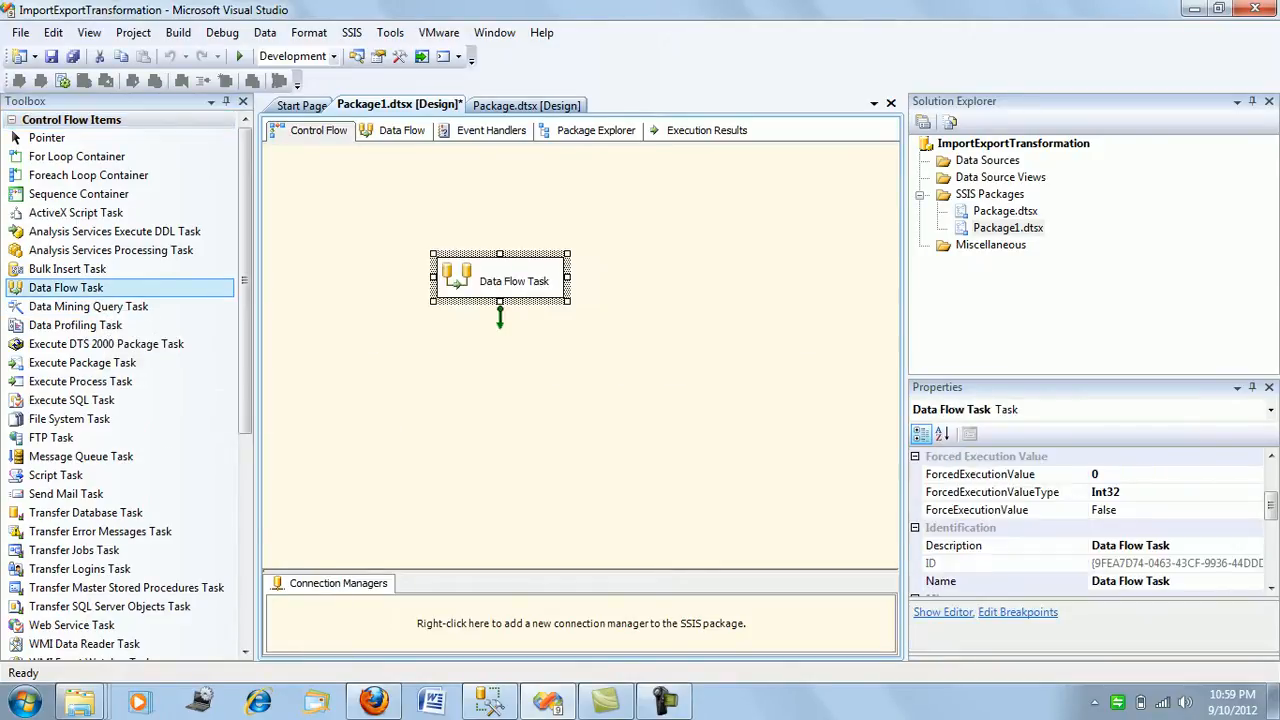
pyautogui.click(580, 400)
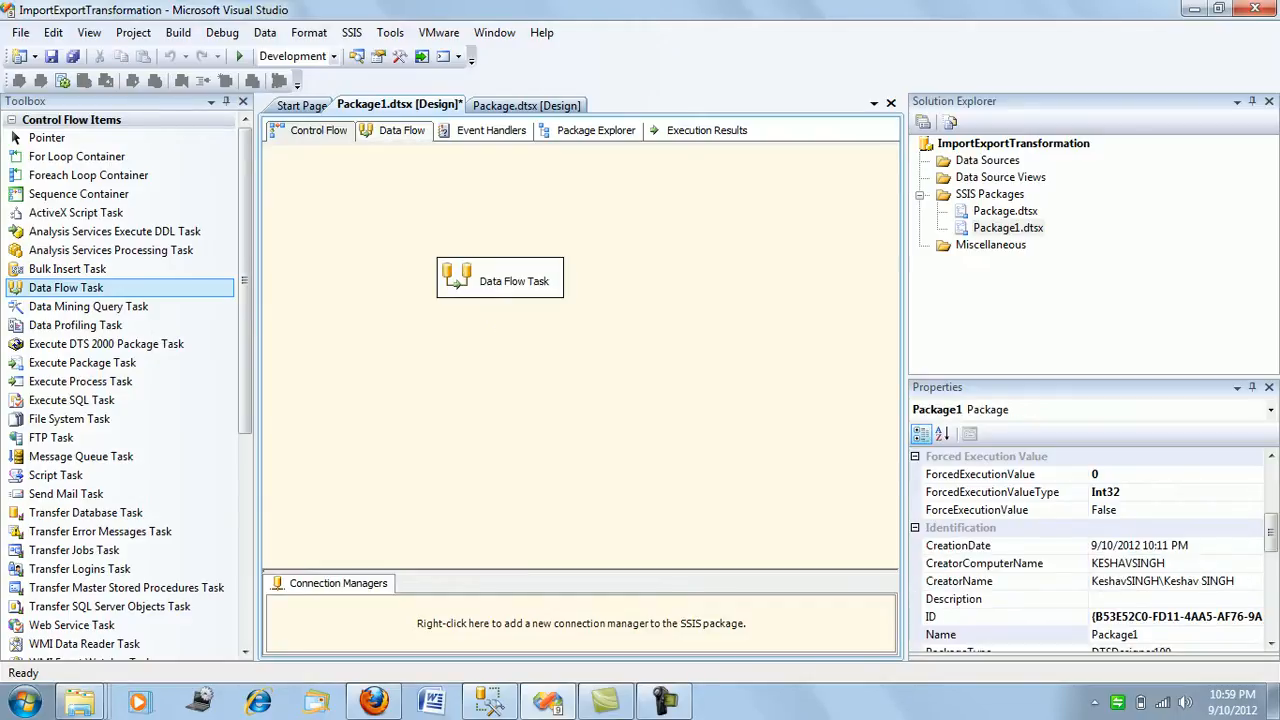
# Add an OLE DB Source to the Data Flow Task's data flow and open the source's editor.
pyautogui.click(401, 130)
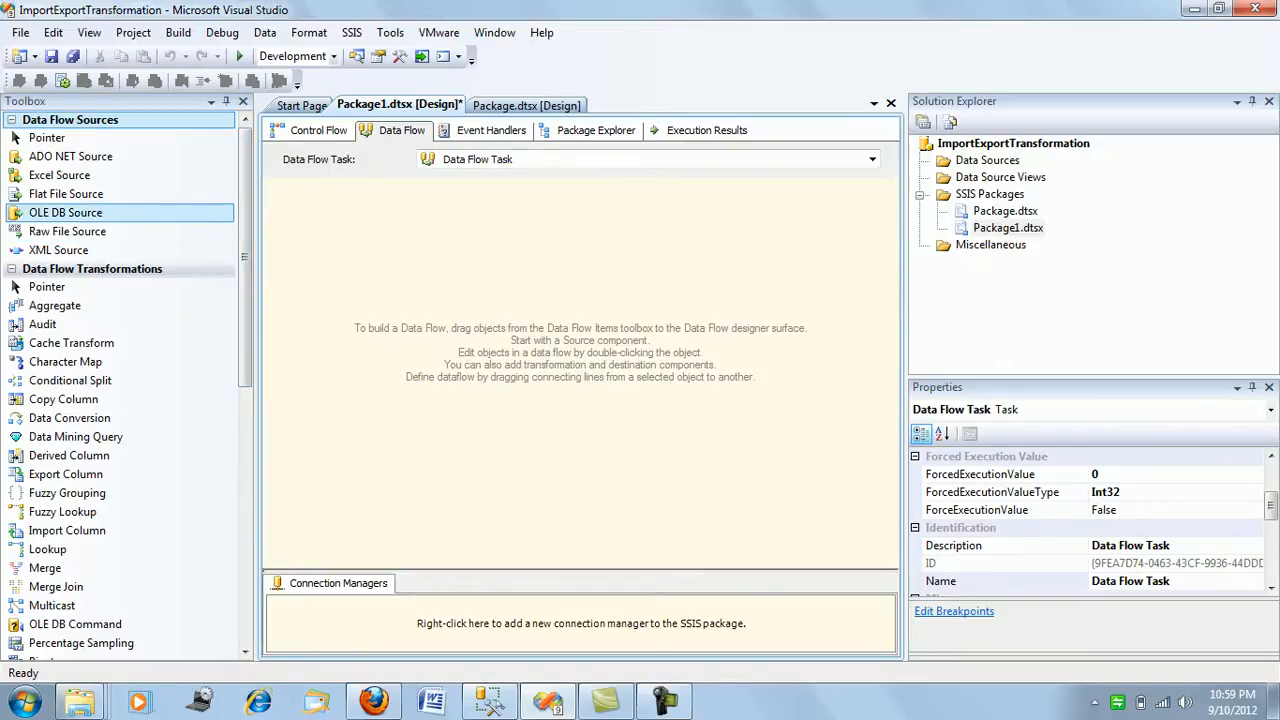
pyautogui.moveTo(65, 212); pyautogui.dragTo(445, 236)
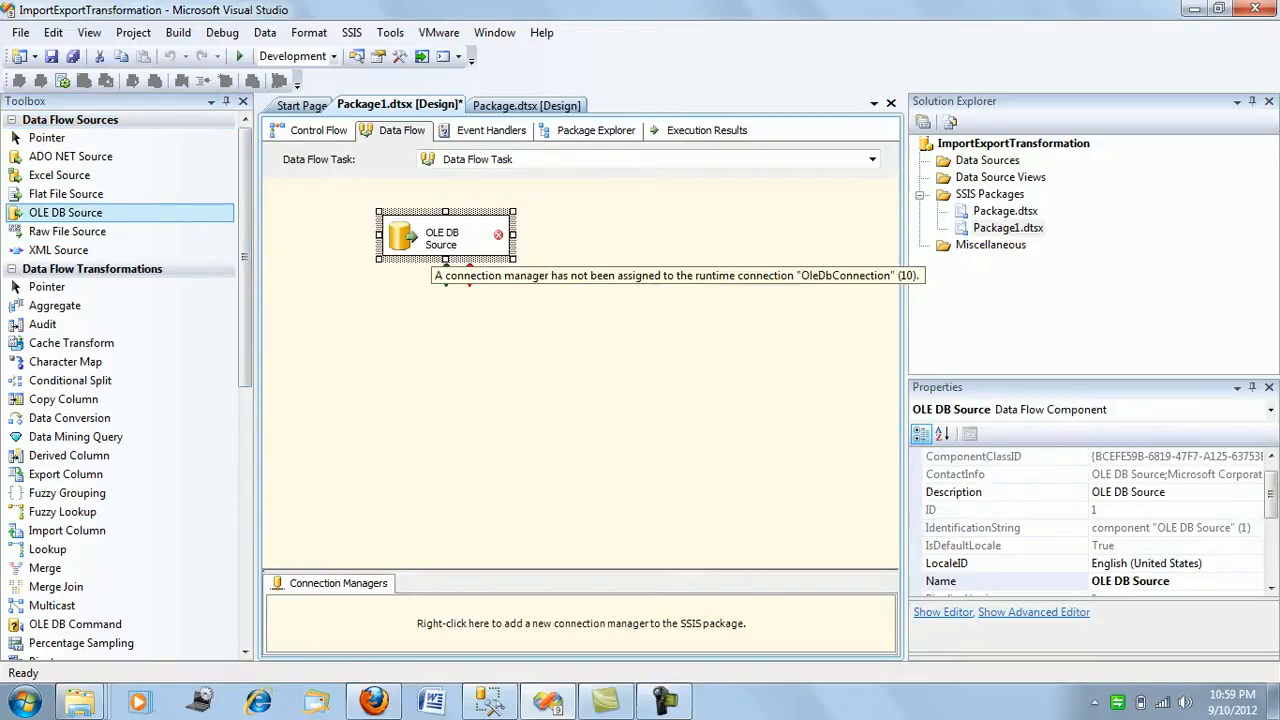
pyautogui.rightClick(438, 241)
pyautogui.click(486, 273)
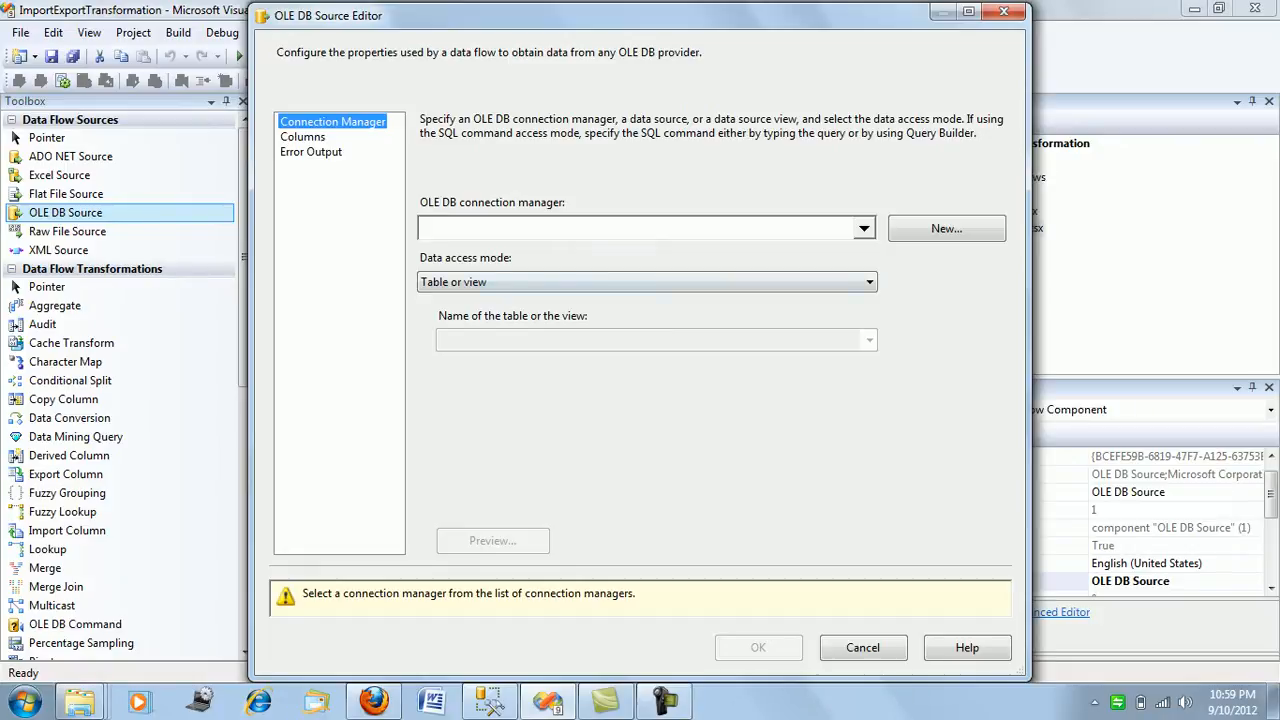
# Create the source's connection manager from the existing AdventureWorks2008R2 data connection.
pyautogui.click(946, 228)
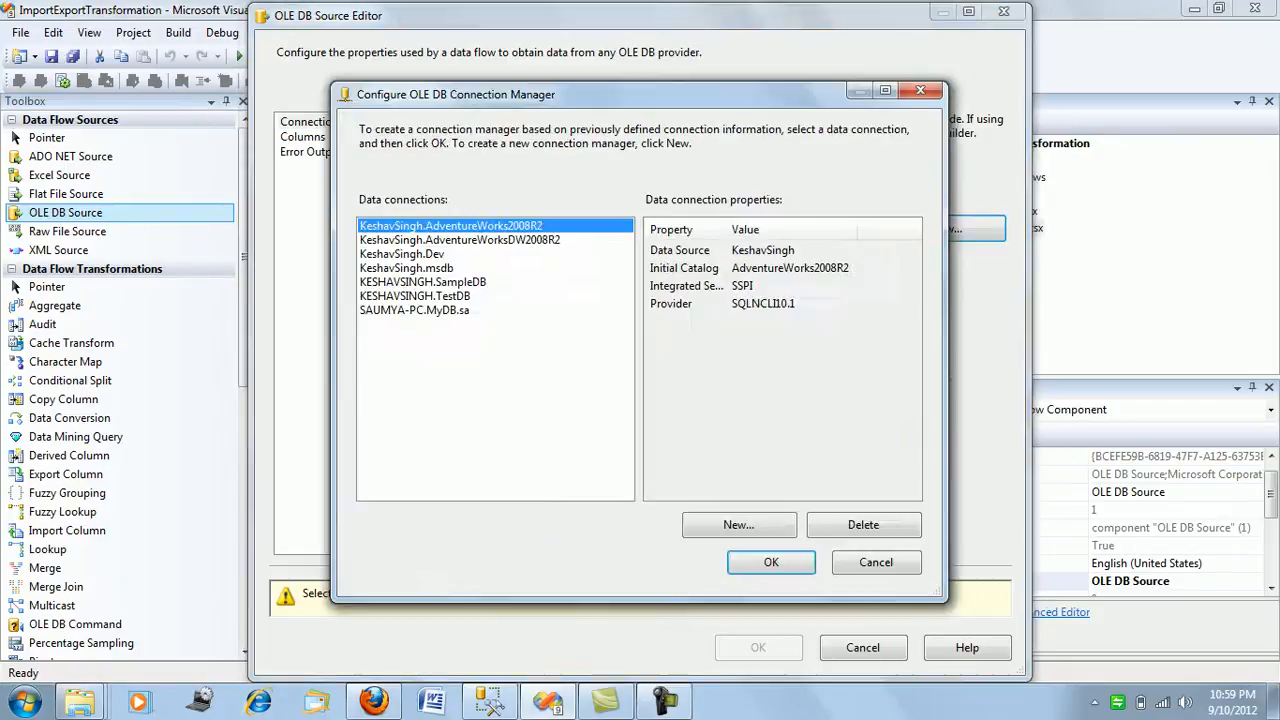
pyautogui.click(460, 240)
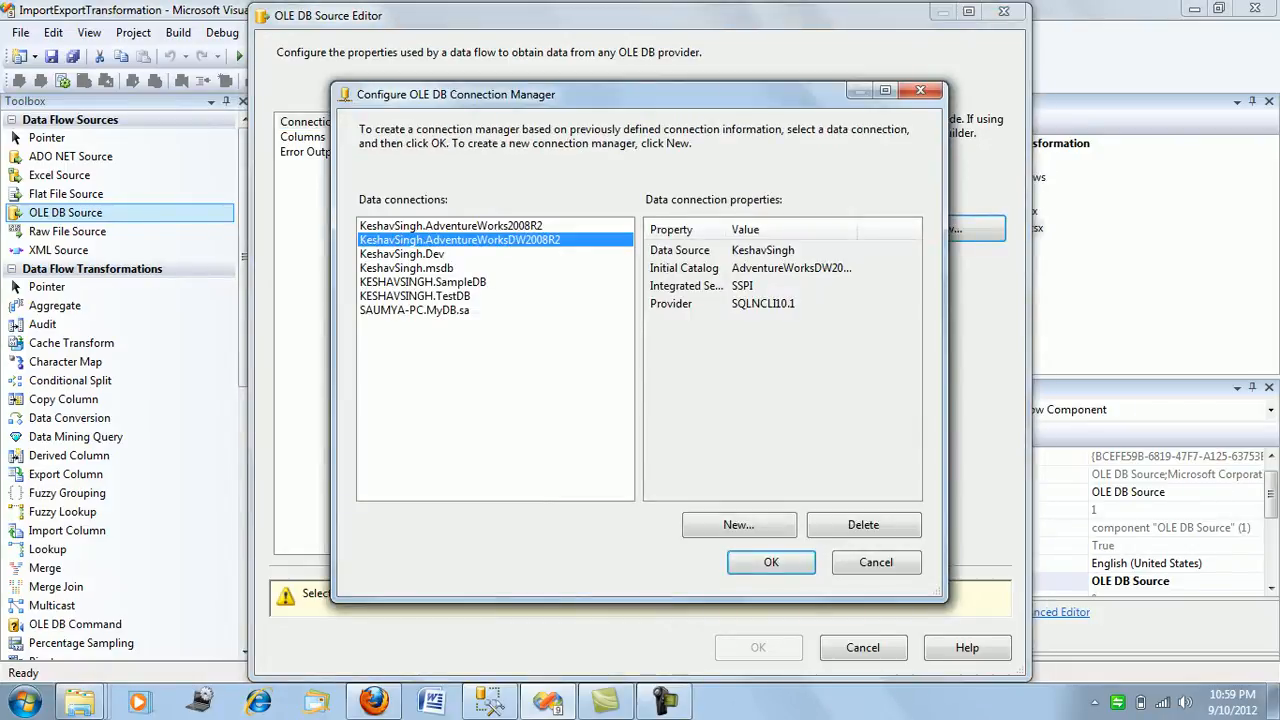
pyautogui.click(452, 226)
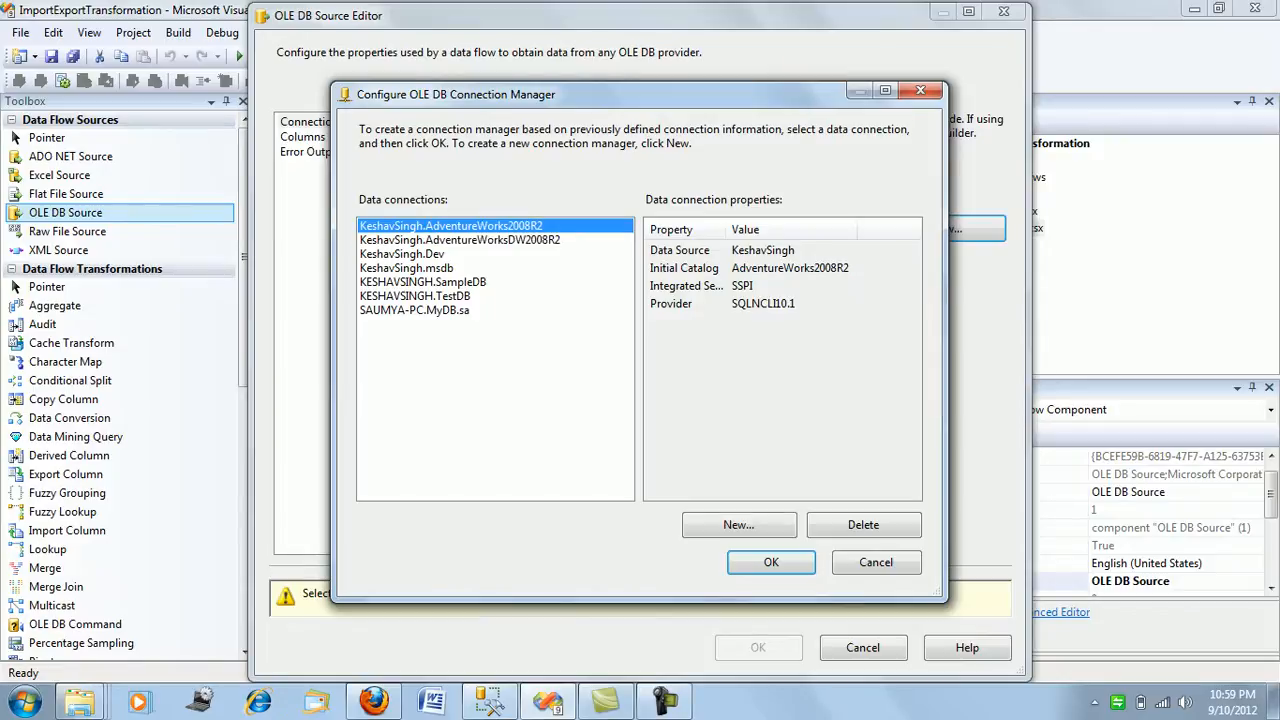
pyautogui.click(771, 562)
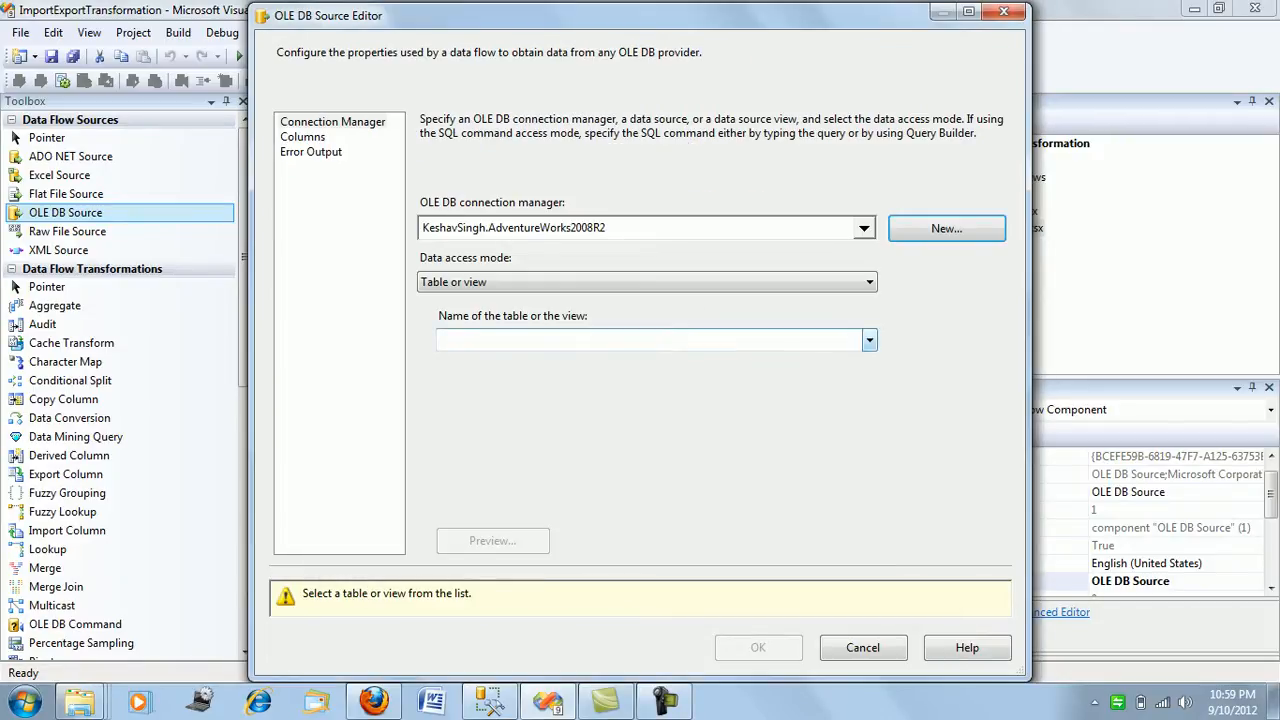
# Set the source table to [Production].[TransactionHistory] and apply the OLE DB Source settings.
pyautogui.click(869, 340)
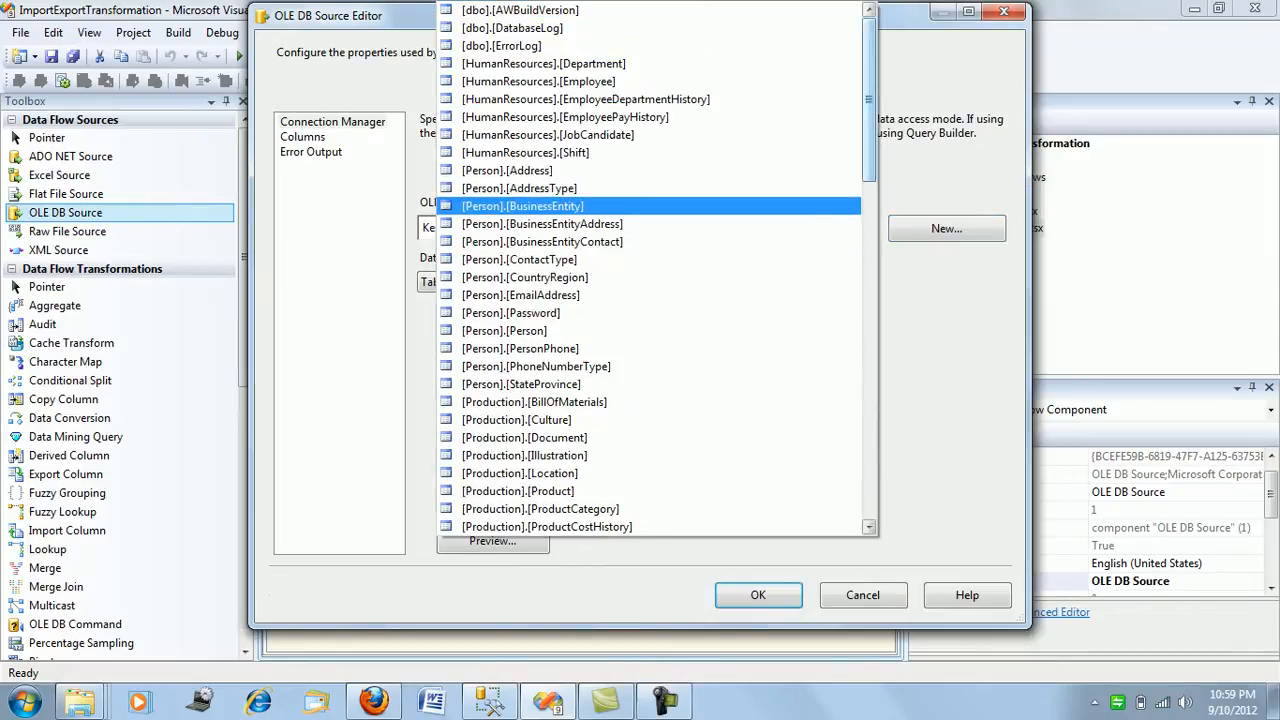
pyautogui.scroll(-5, 520, 206)
pyautogui.scroll(-4, 520, 206)
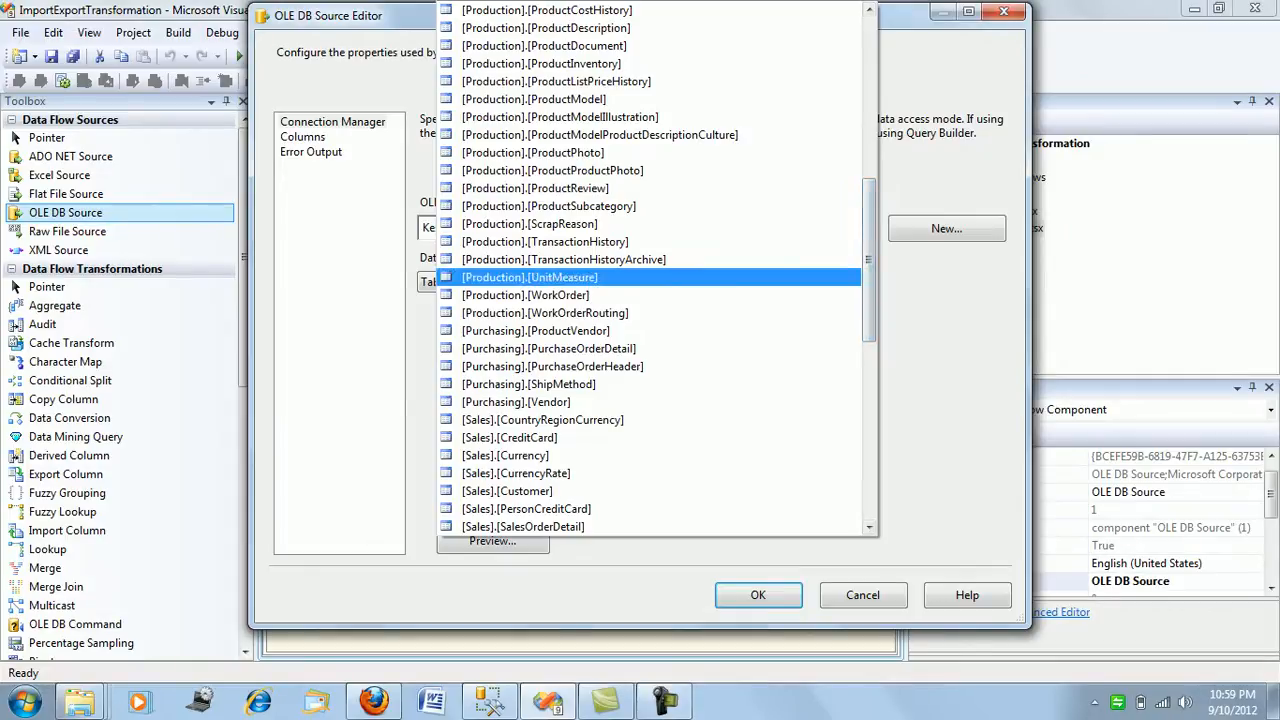
pyautogui.click(545, 241)
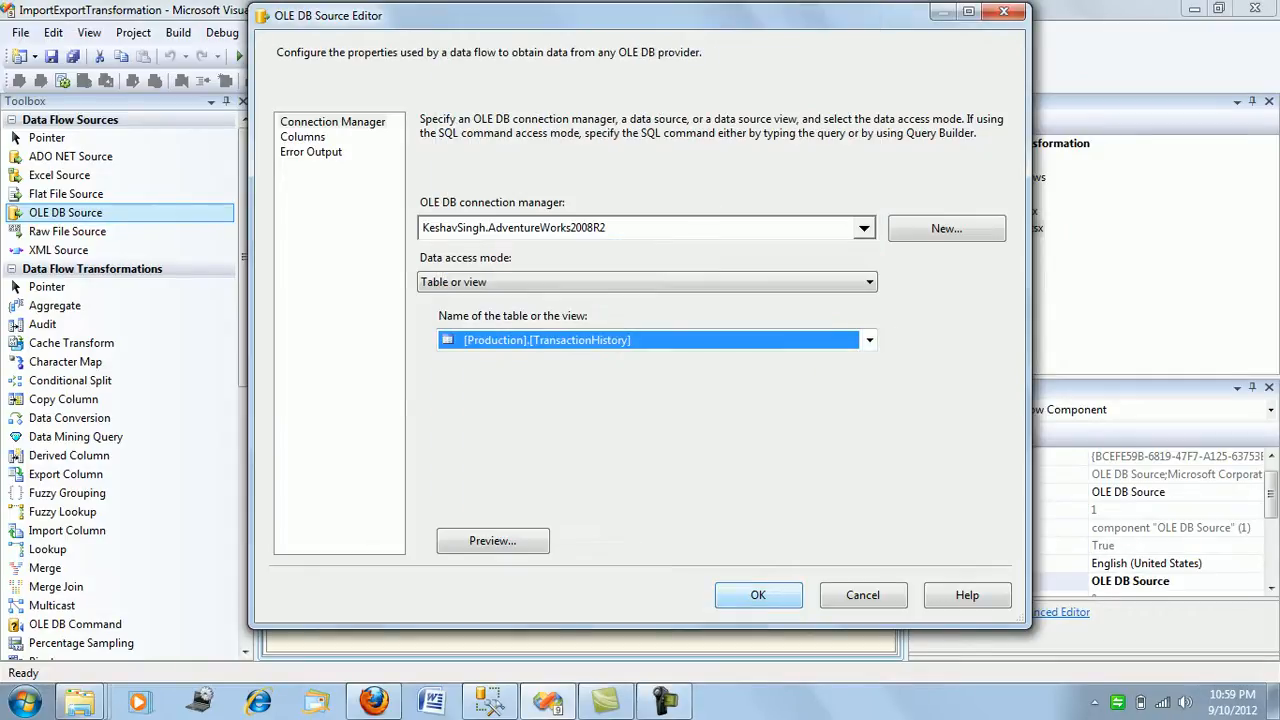
pyautogui.click(758, 595)
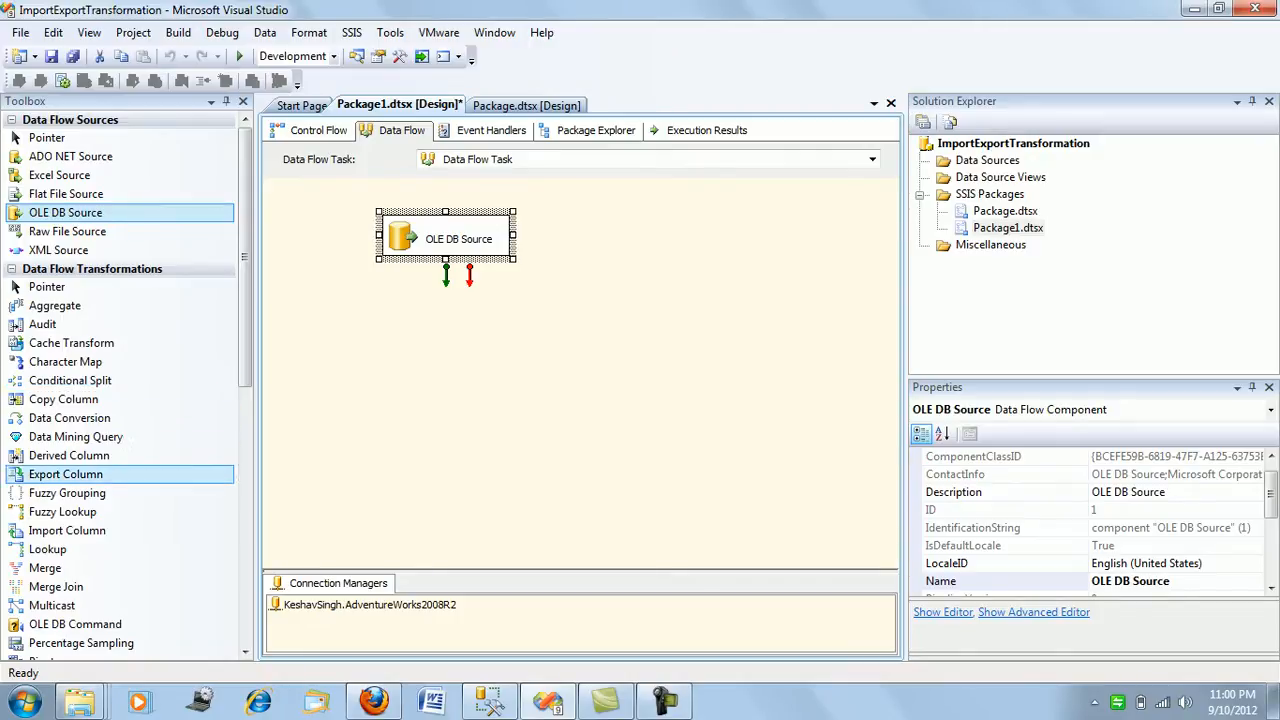
# Add a Sort transformation below the OLE DB Source and connect the source's main output to it.
pyautogui.moveTo(245, 330); pyautogui.dragTo(245, 419)
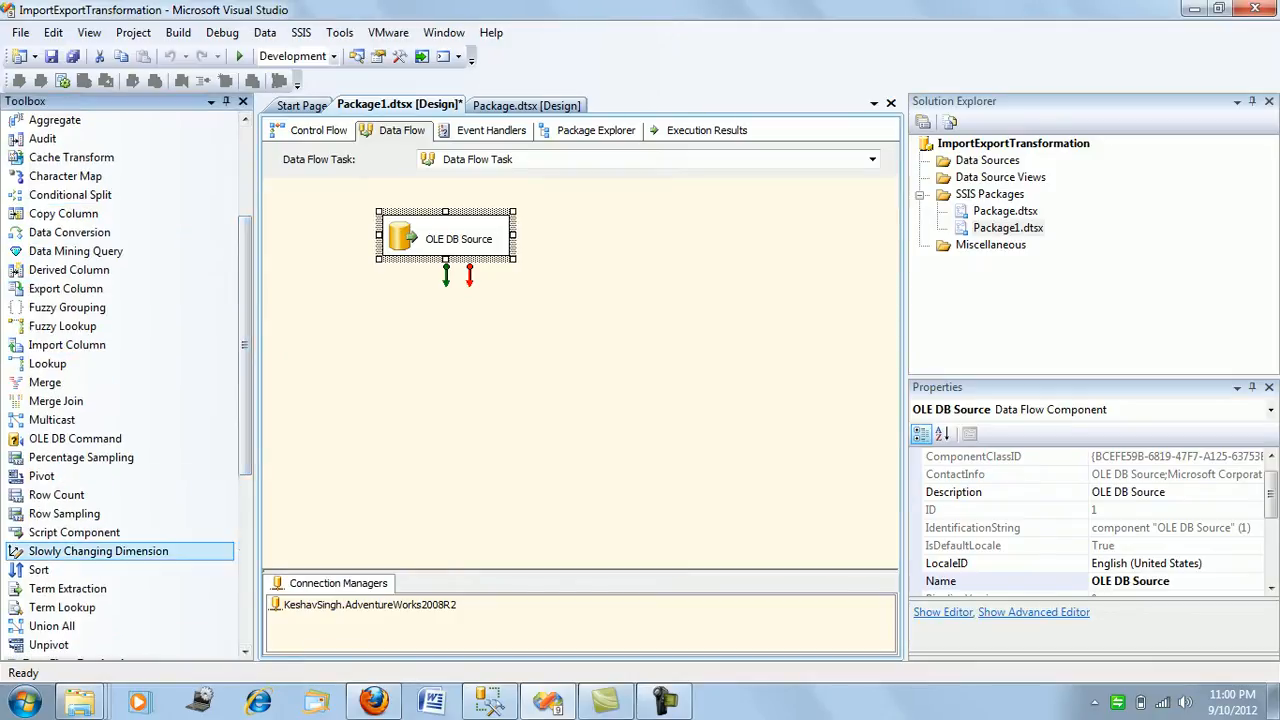
pyautogui.moveTo(38, 569); pyautogui.dragTo(570, 355)
pyautogui.click(445, 238)
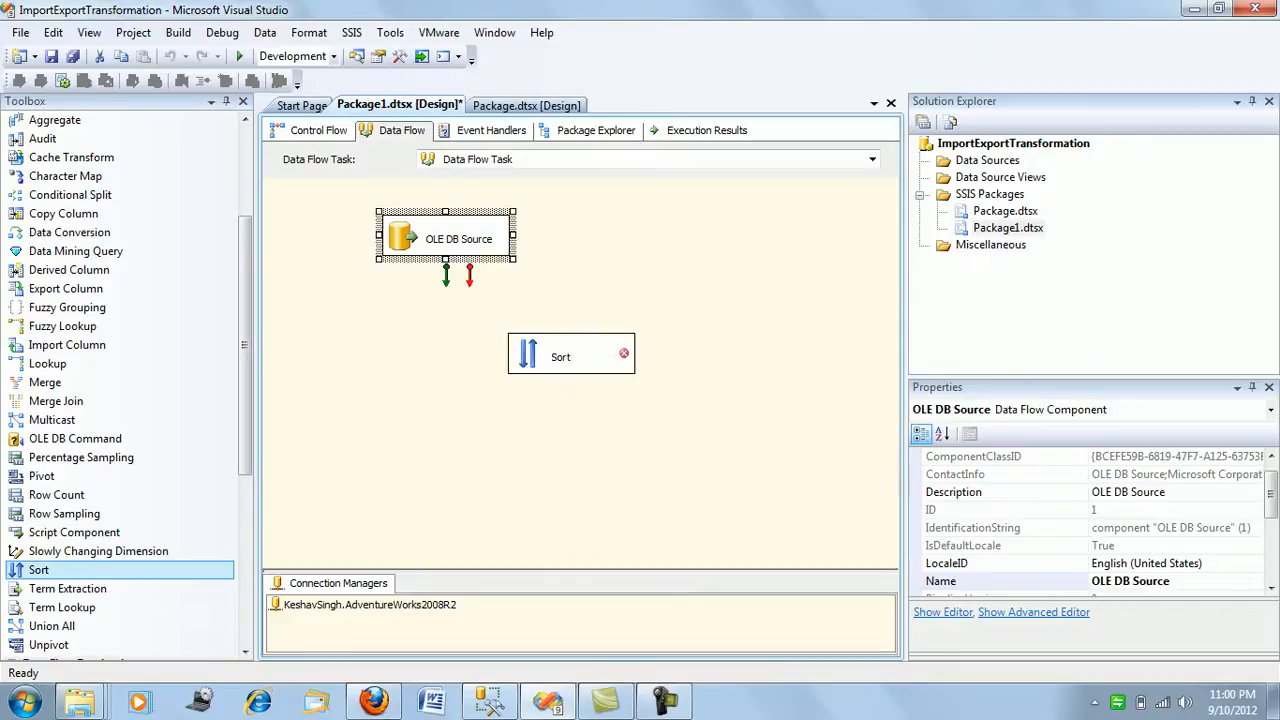
pyautogui.moveTo(446, 272); pyautogui.dragTo(570, 345)
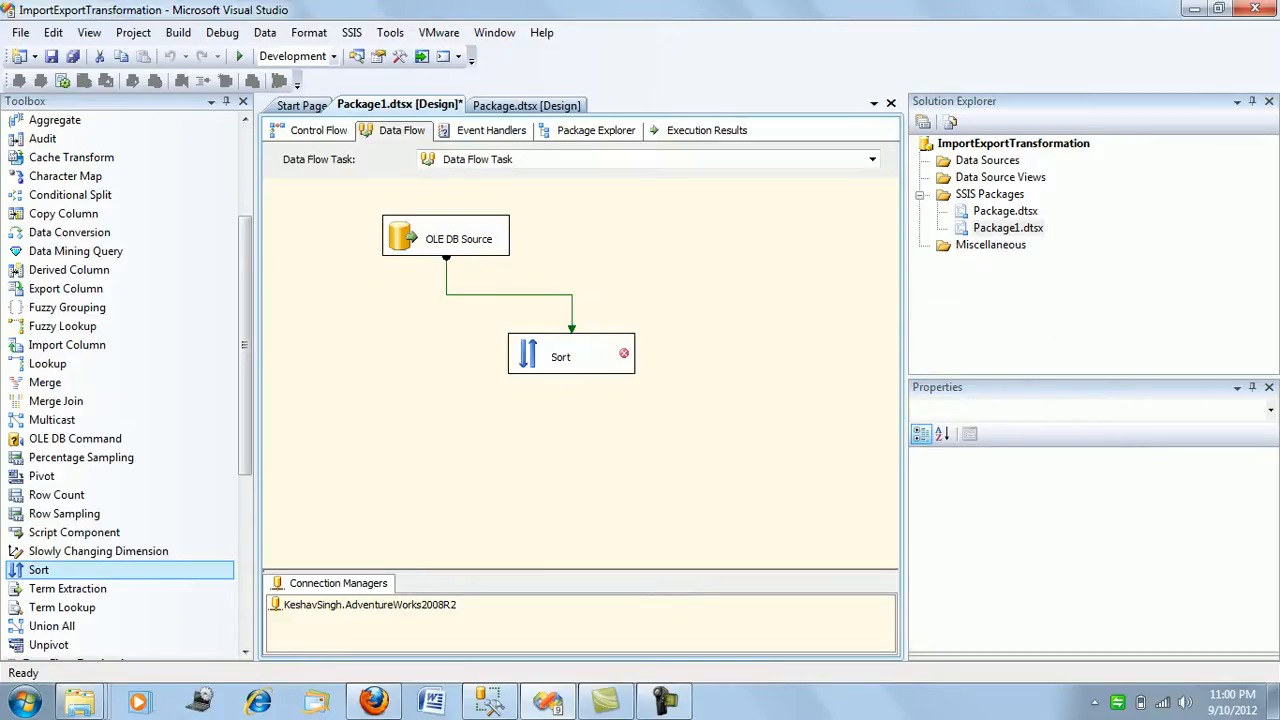
# Configure the Sort transformation to sort by TransactionDate descending as order 1 and ReferenceOrderID ascending as order 2.
pyautogui.doubleClick(560, 357)
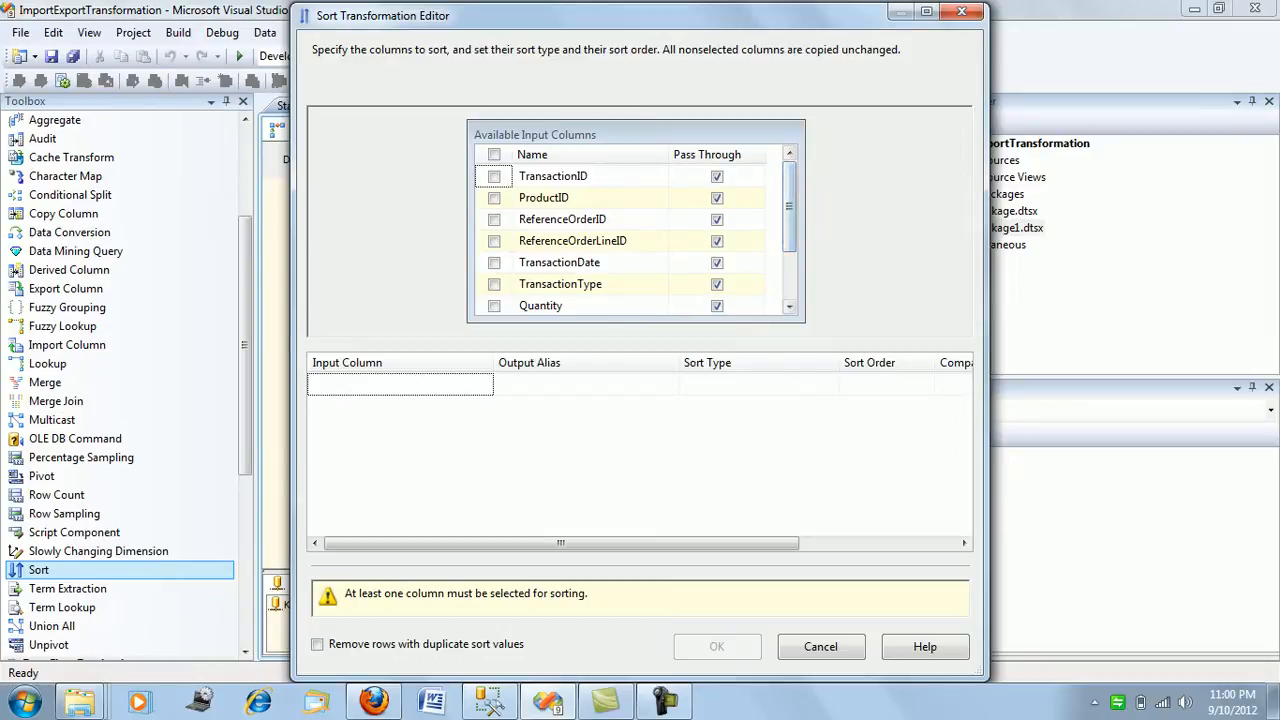
pyautogui.click(494, 263)
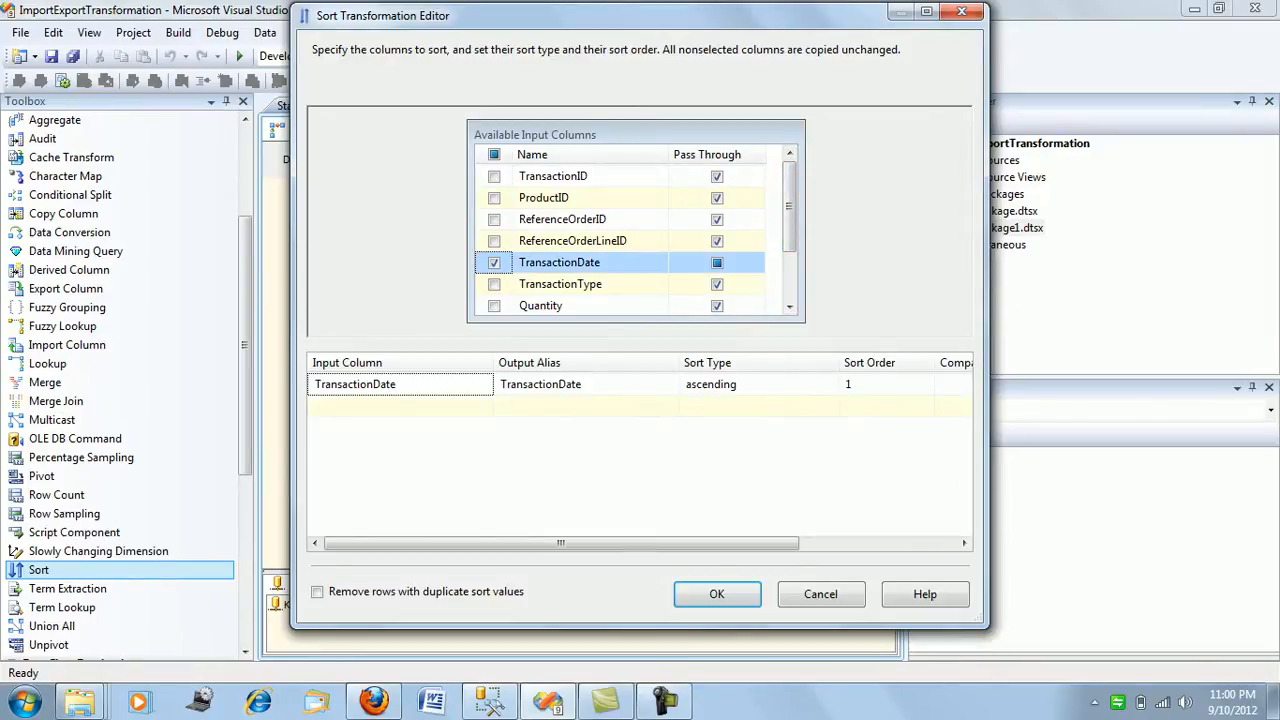
pyautogui.click(759, 385)
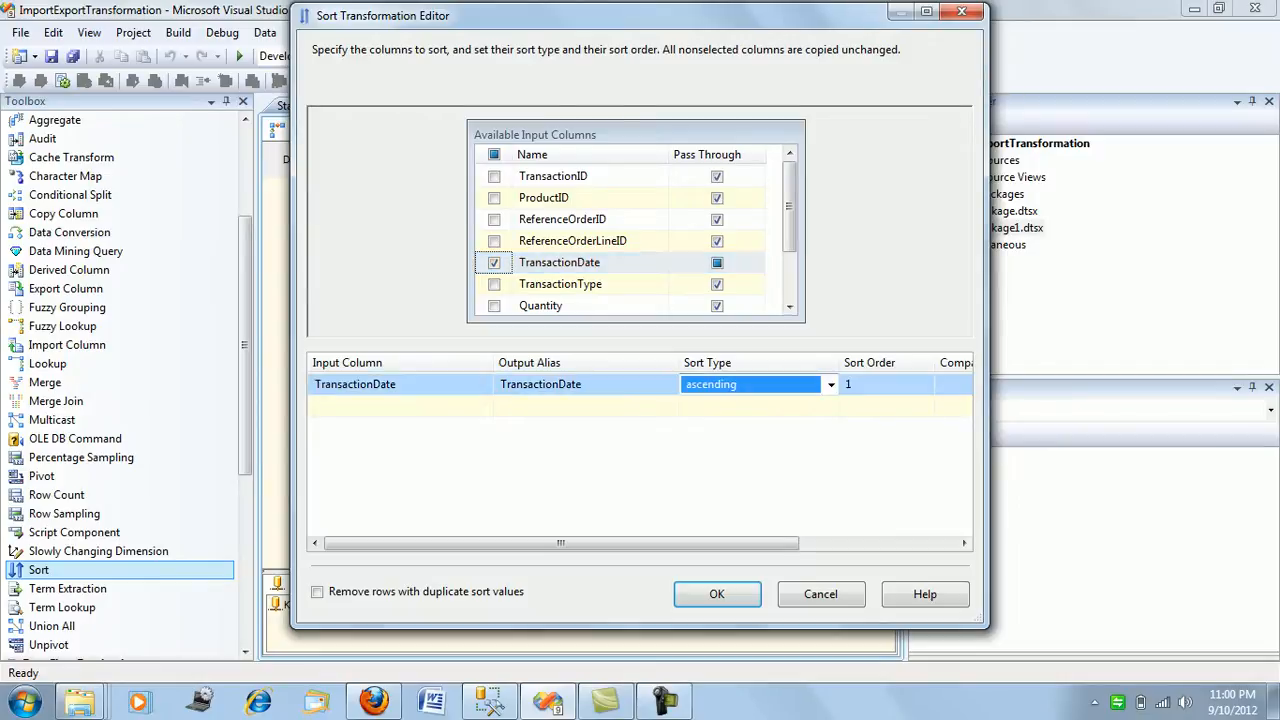
pyautogui.click(830, 385)
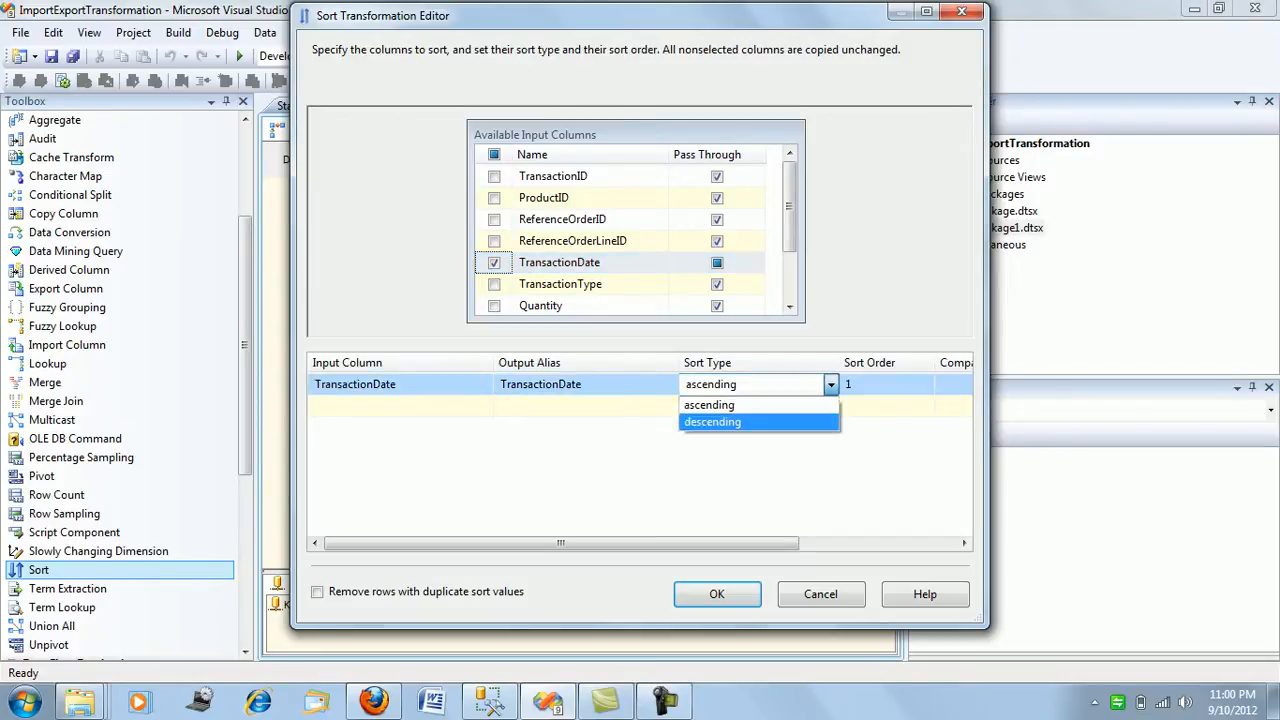
pyautogui.click(713, 422)
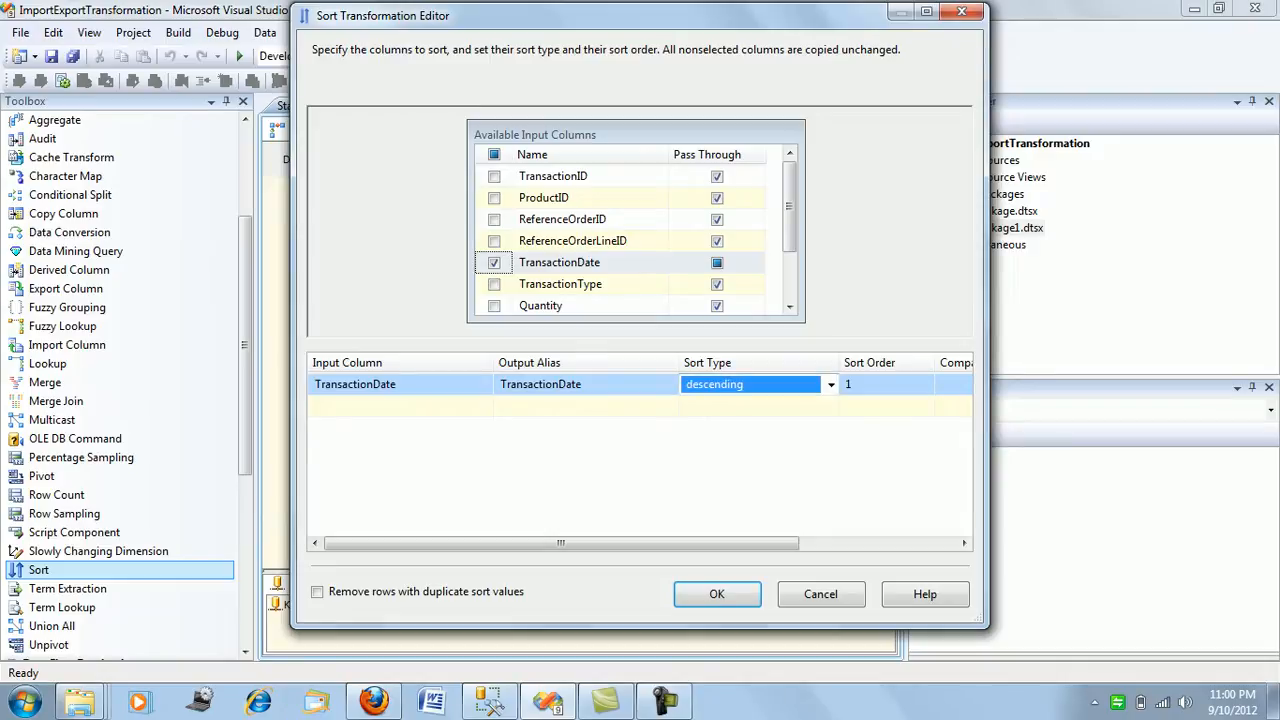
pyautogui.click(868, 384)
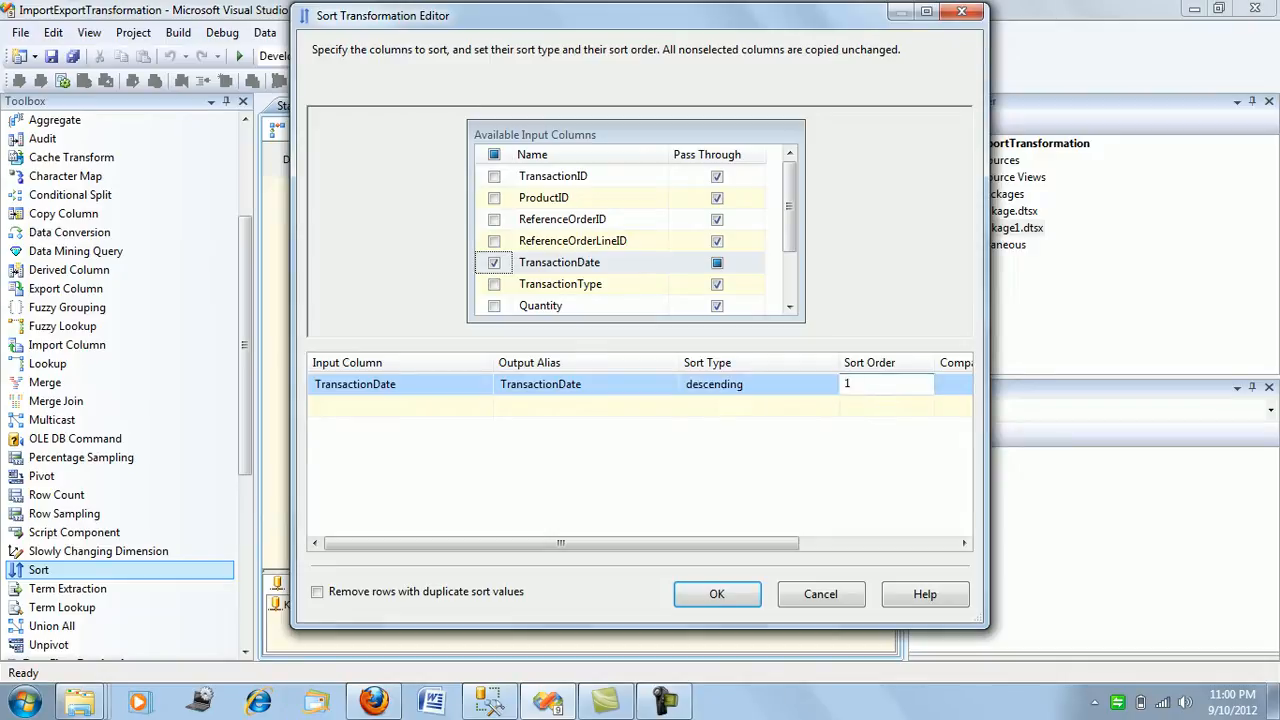
pyautogui.click(862, 292)
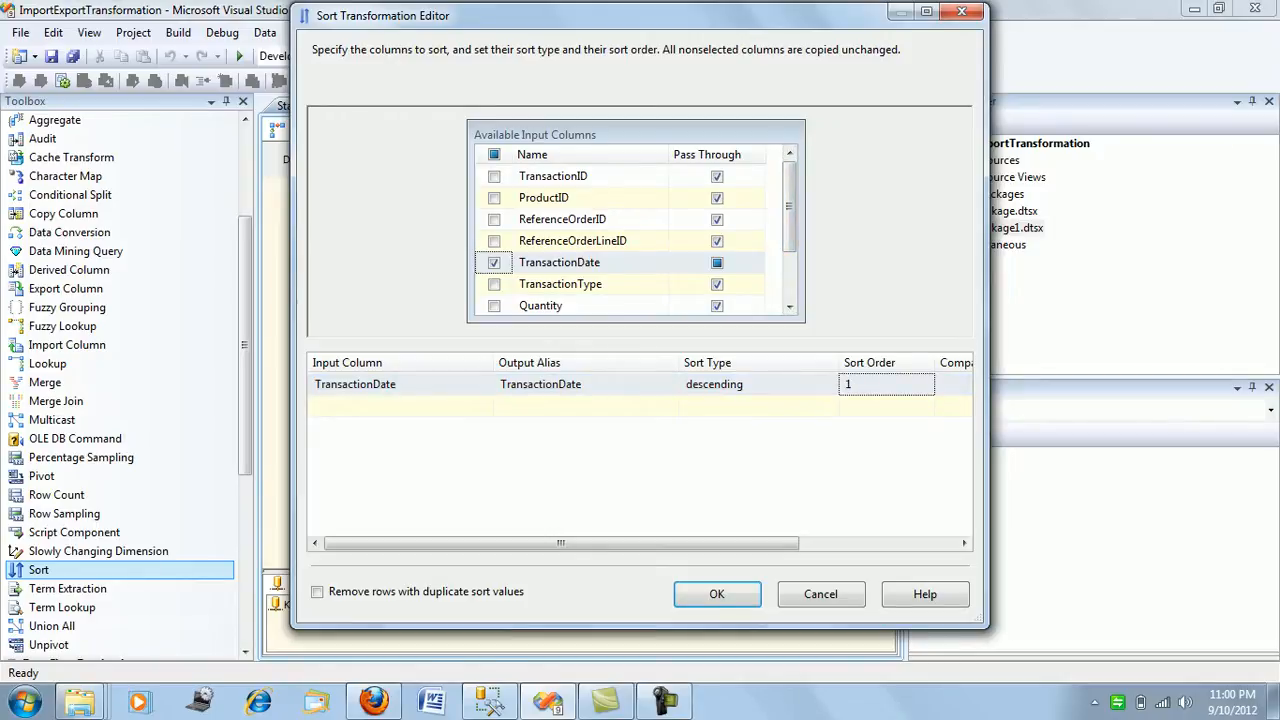
pyautogui.click(494, 219)
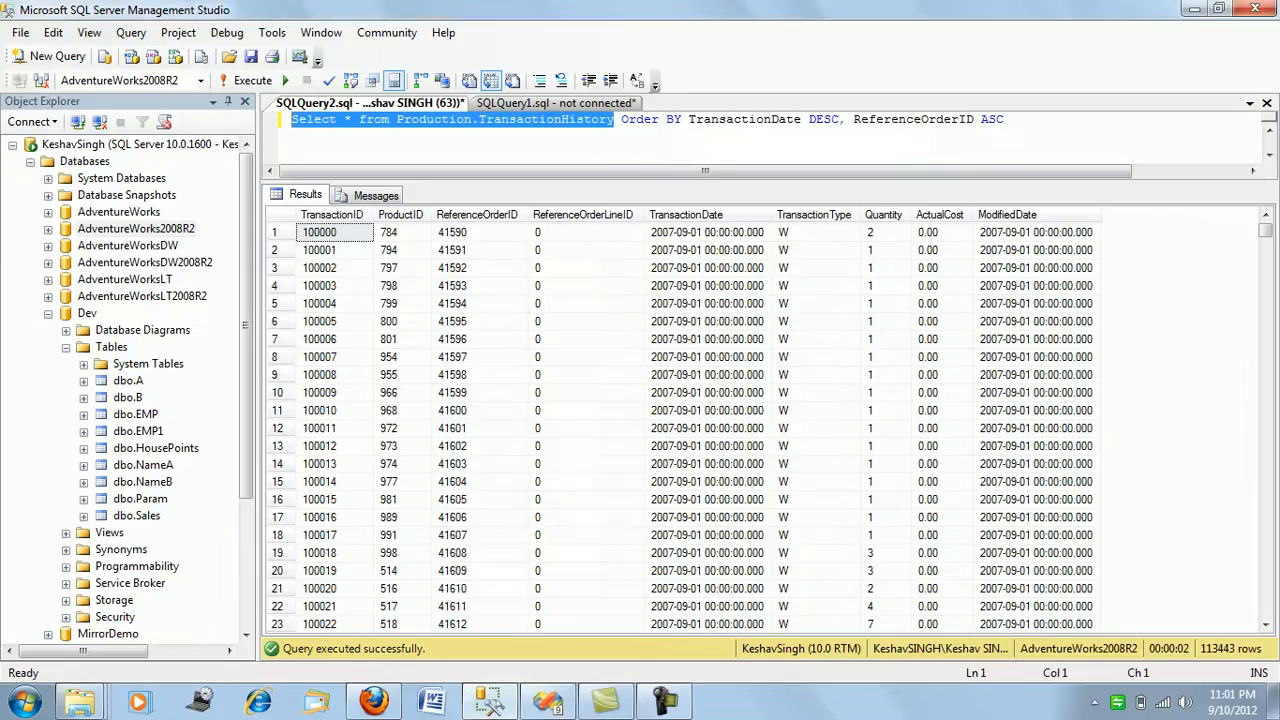
# In SQL Server Management Studio, run the full query ordered by TransactionDate DESC, ReferenceOrderID ASC.
pyautogui.click(1006, 120)
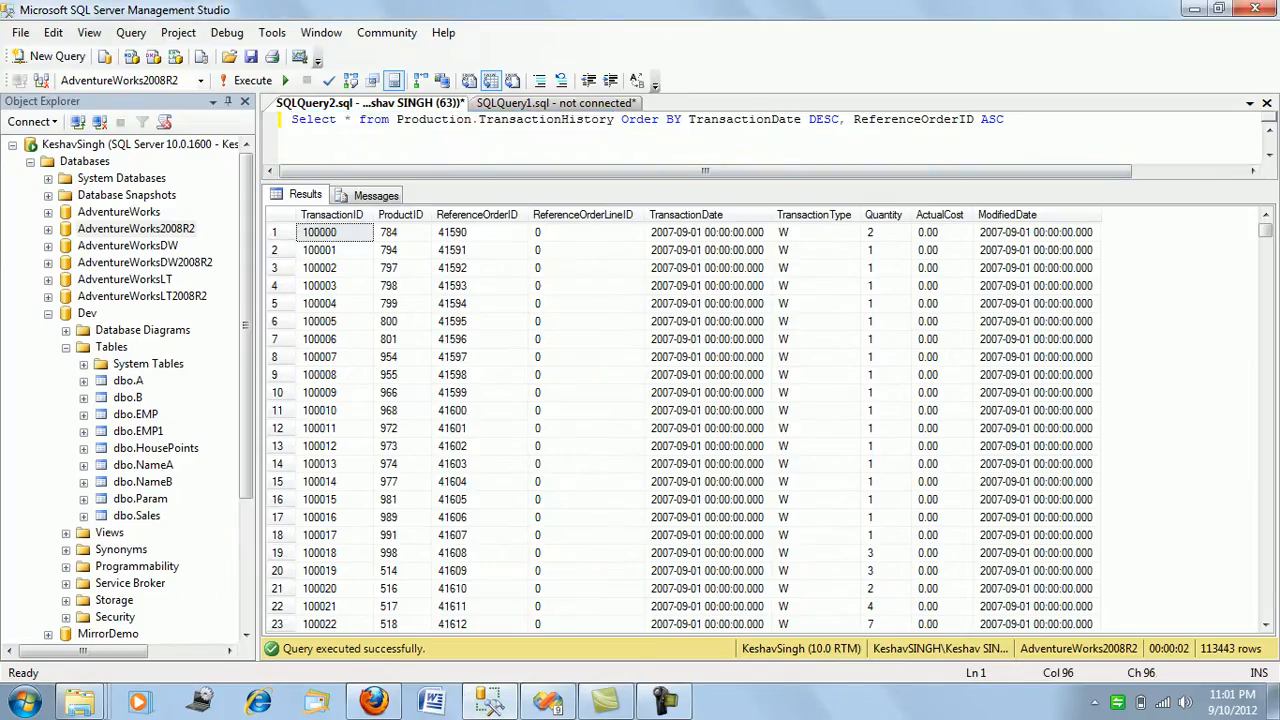
pyautogui.hotkey('shift', 'Home')
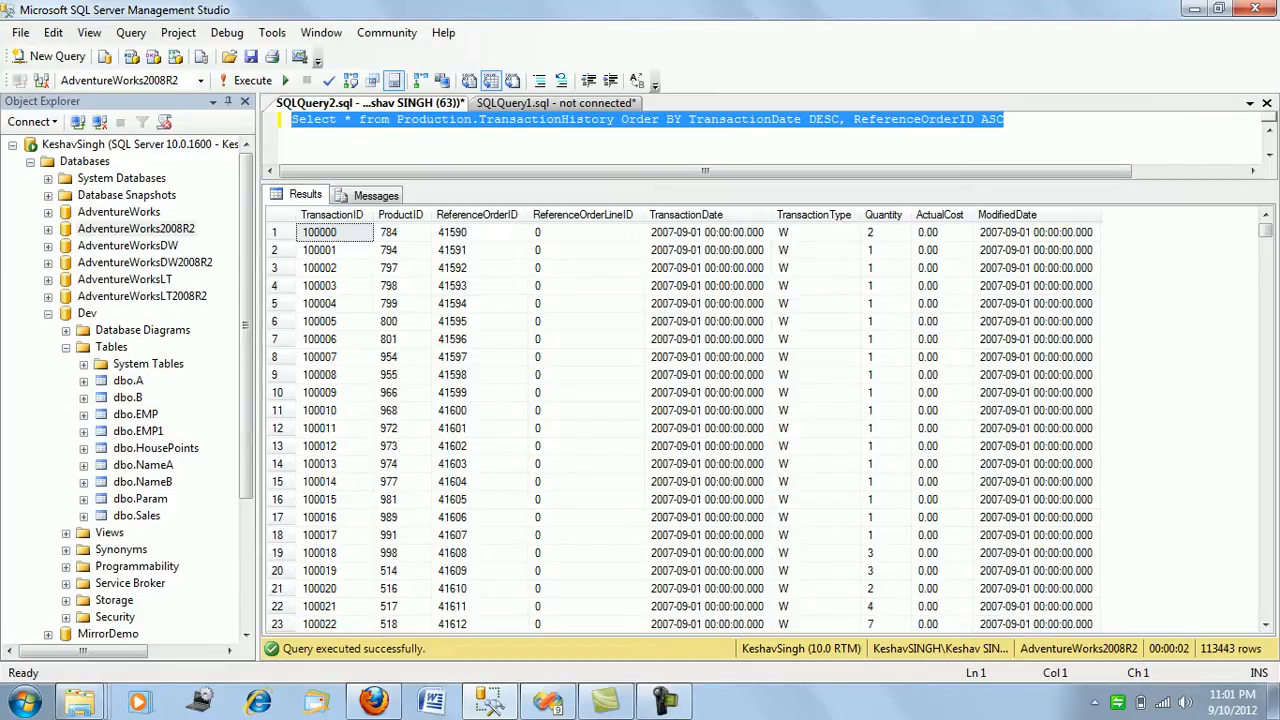
pyautogui.press('F5')
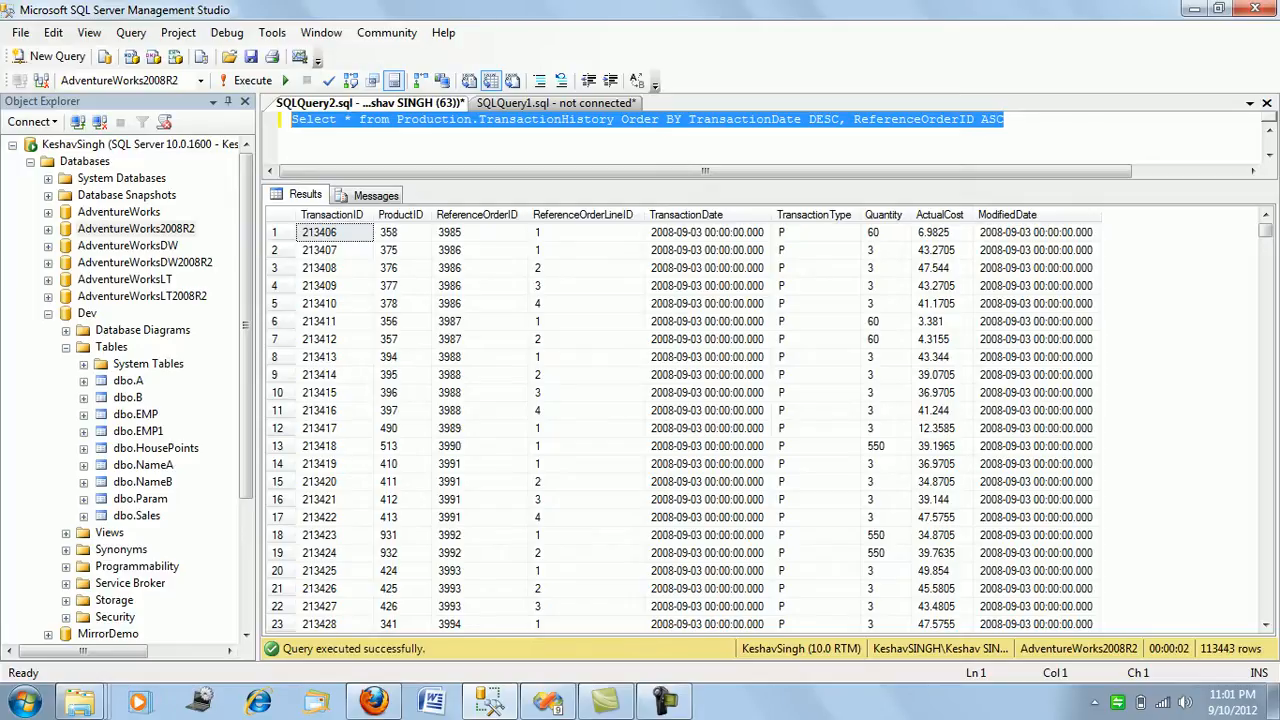
# Return to Visual Studio and apply the Sort transformation settings with removal of duplicate sort values left off.
pyautogui.click(490, 702)
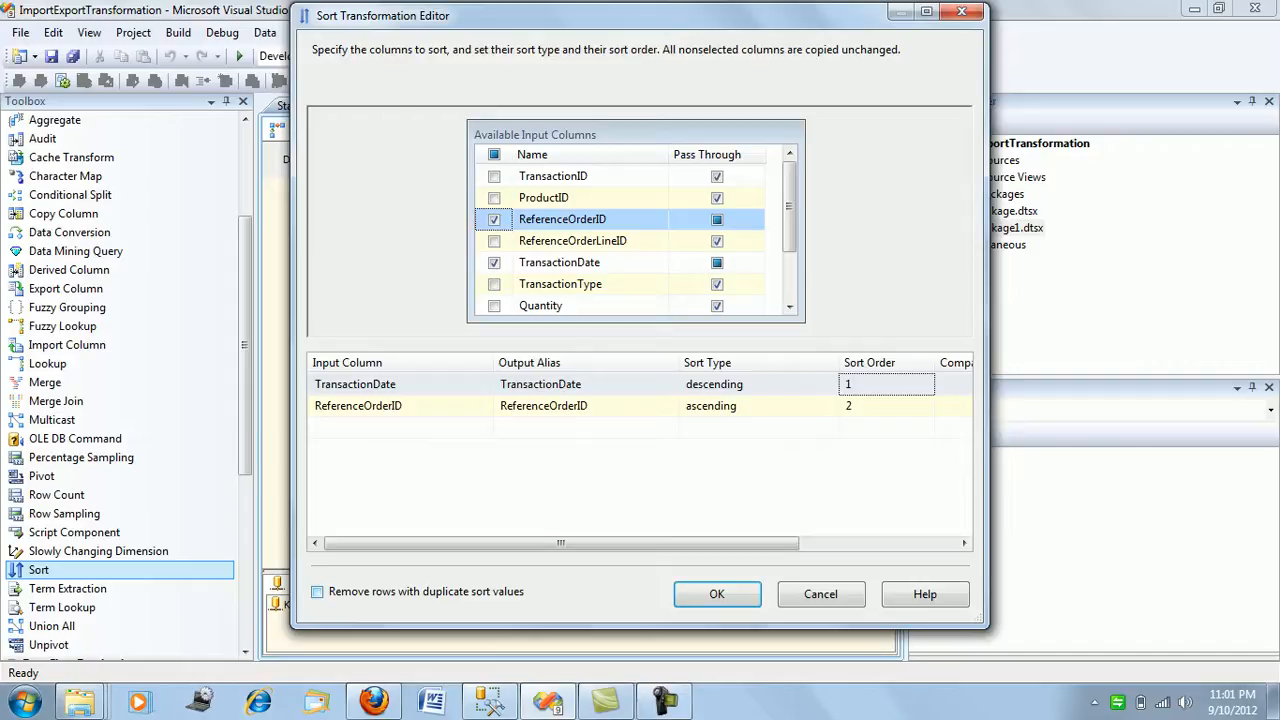
pyautogui.click(317, 592)
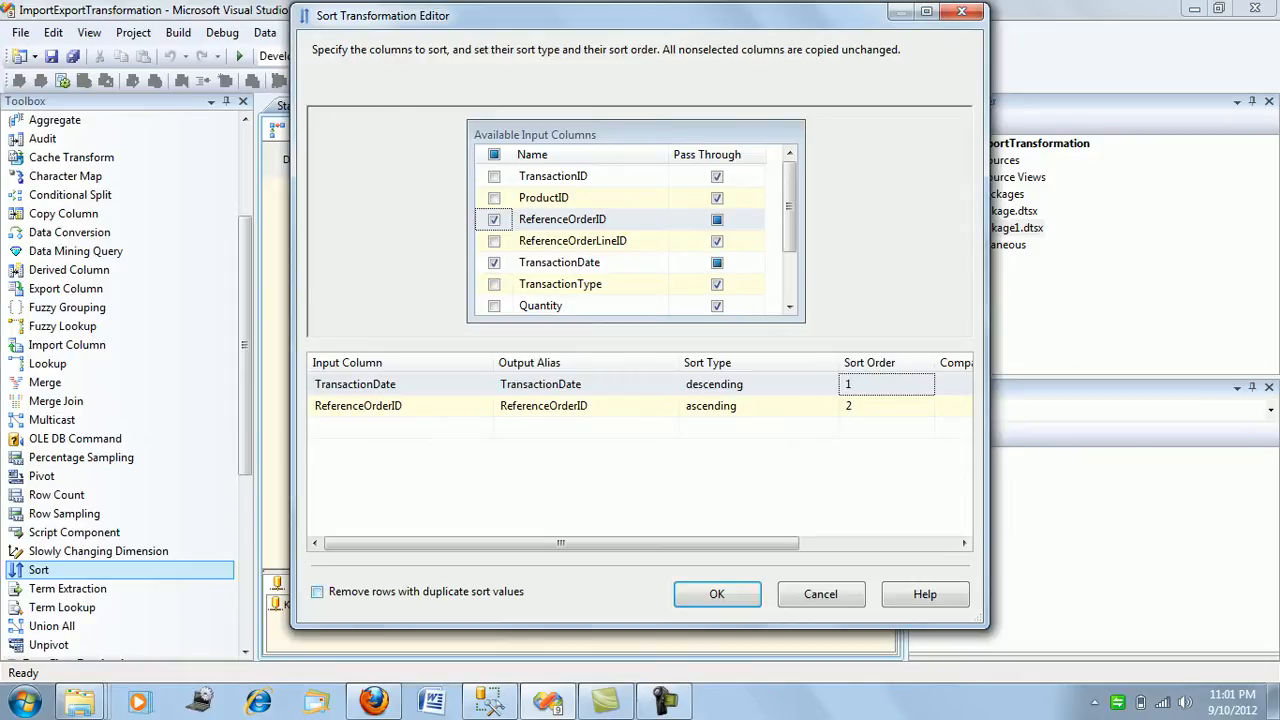
pyautogui.click(717, 594)
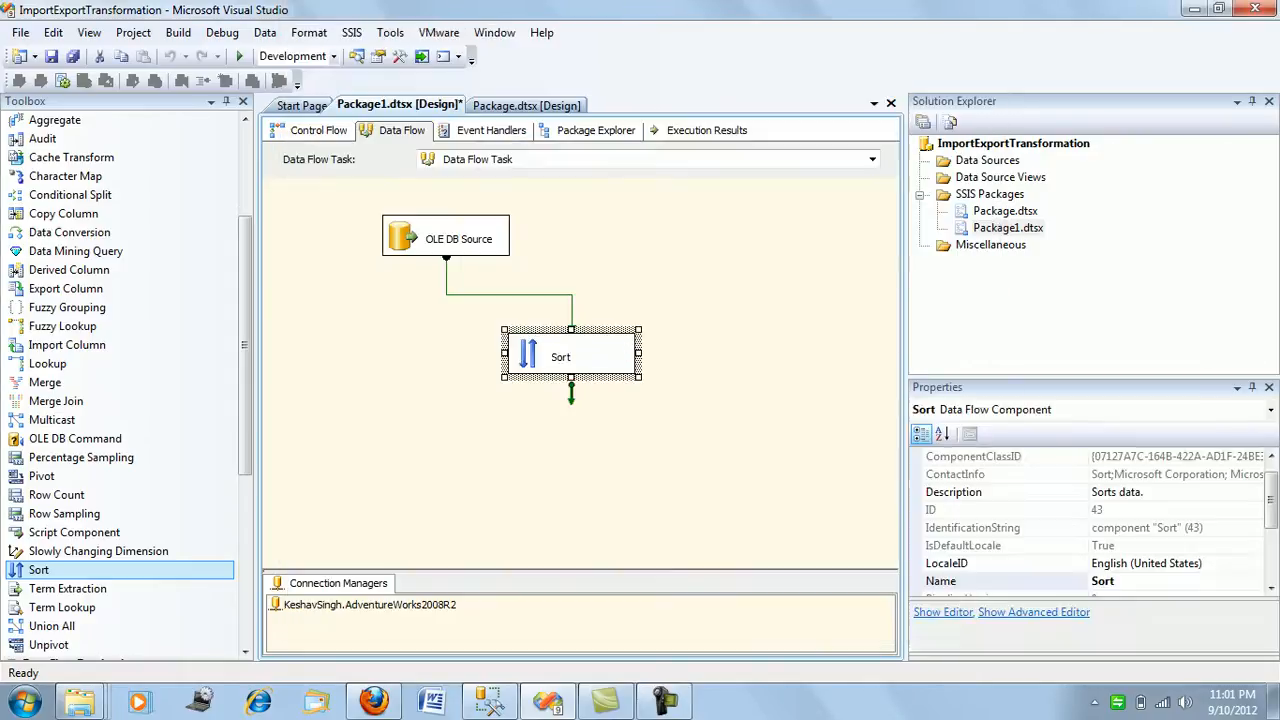
pyautogui.click(640, 478)
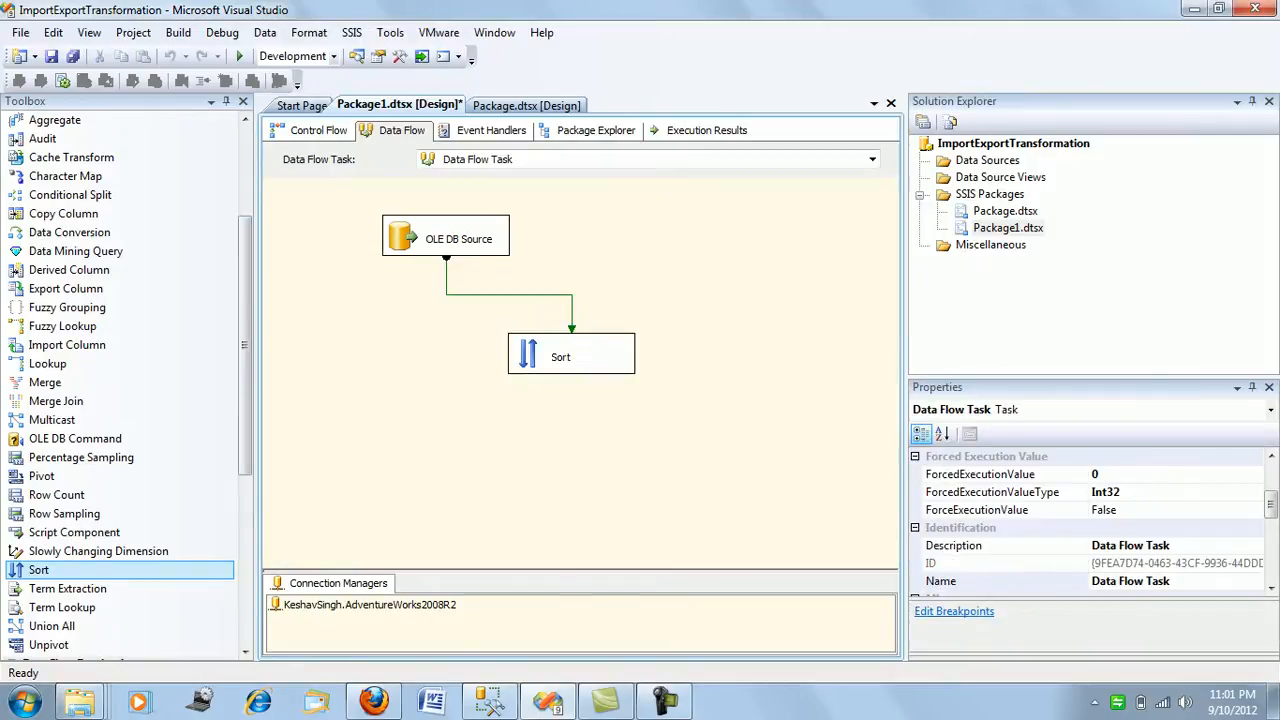
# Add a Flat File Destination below the Sort transformation and connect the Sort output to it.
pyautogui.moveTo(245, 345); pyautogui.dragTo(245, 514)
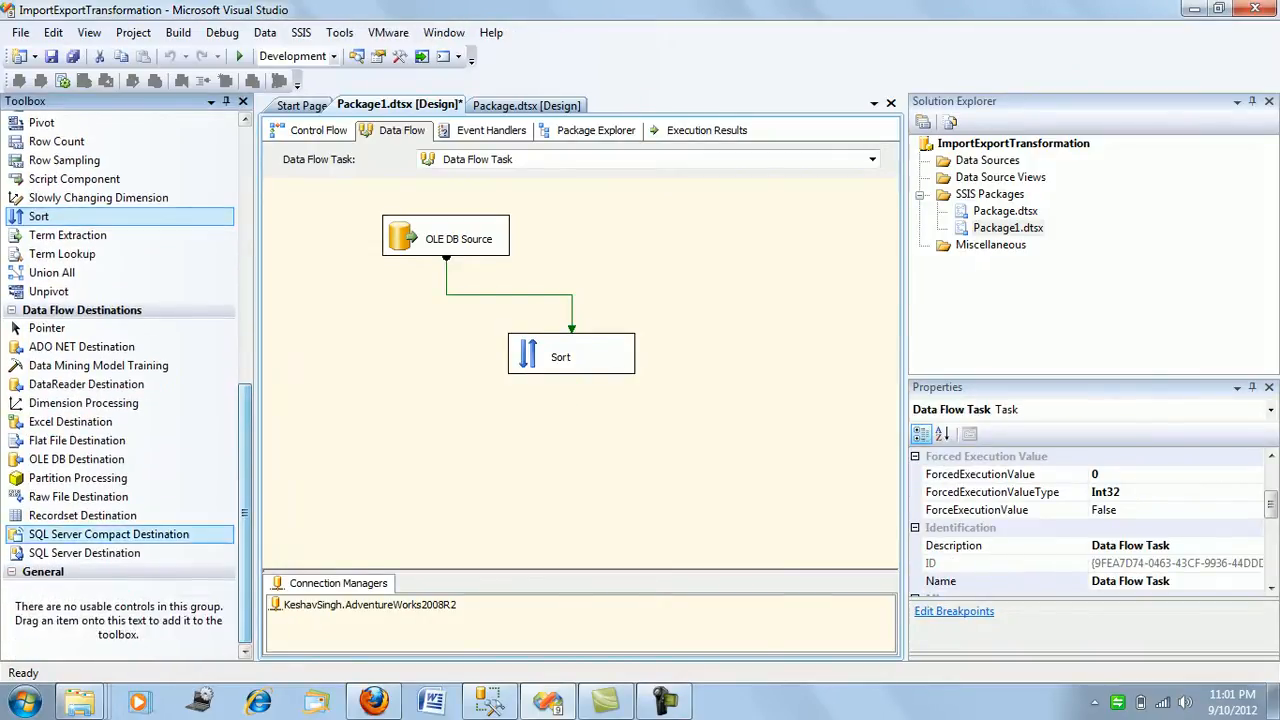
pyautogui.moveTo(77, 440); pyautogui.dragTo(512, 476)
pyautogui.click(571, 355)
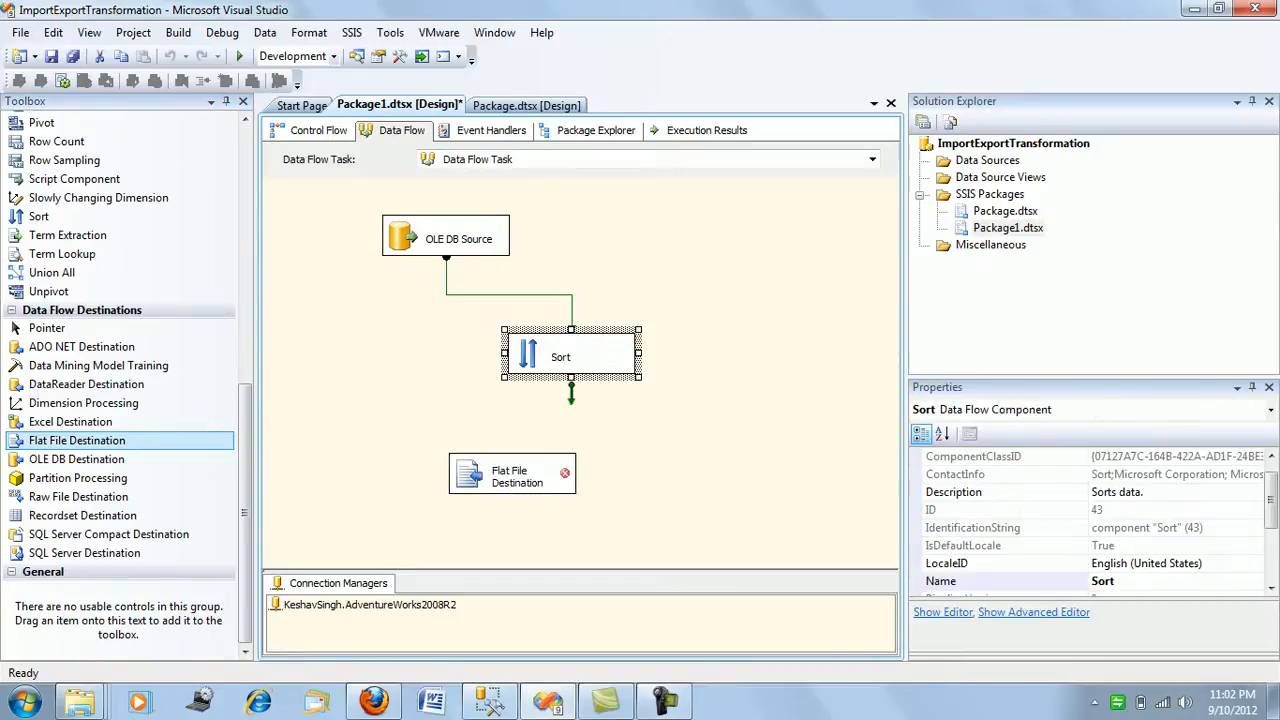
pyautogui.moveTo(571, 394); pyautogui.dragTo(512, 474)
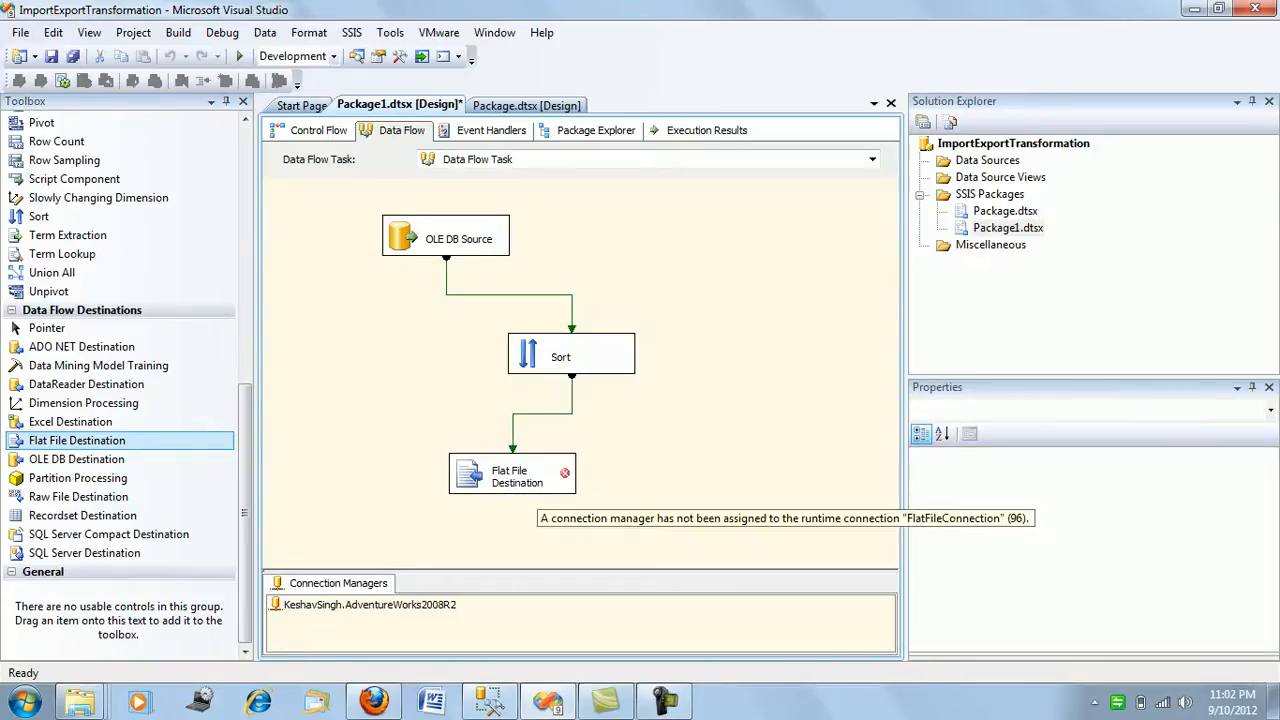
# Create a delimited flat file connection for the Flat File Destination with the file name C:\C\TransactionDetails.txt.
pyautogui.rightClick(538, 482)
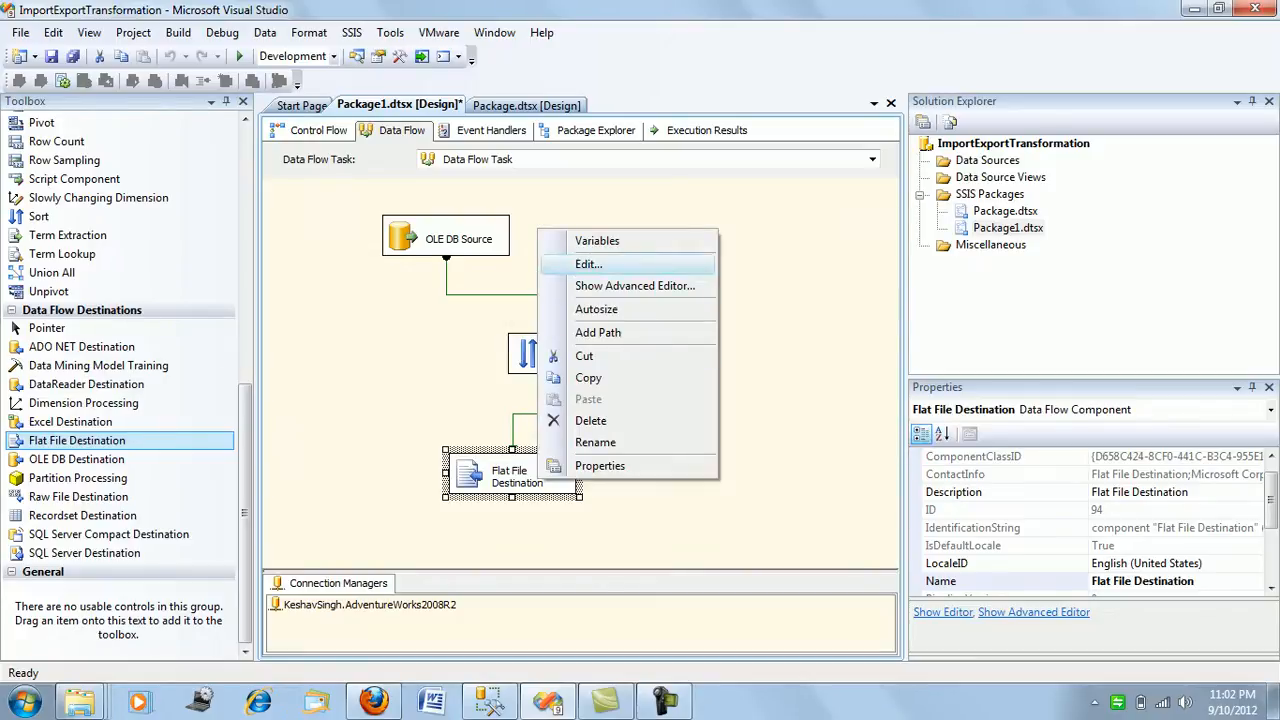
pyautogui.click(588, 264)
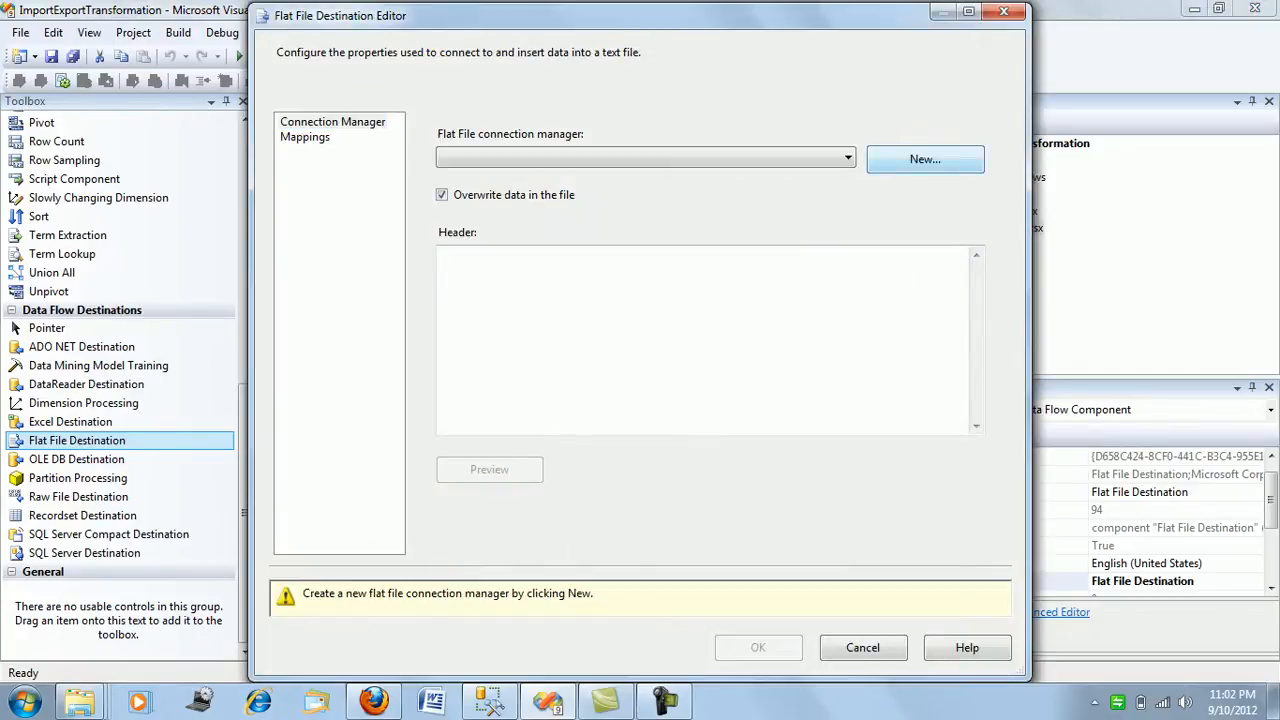
pyautogui.click(925, 159)
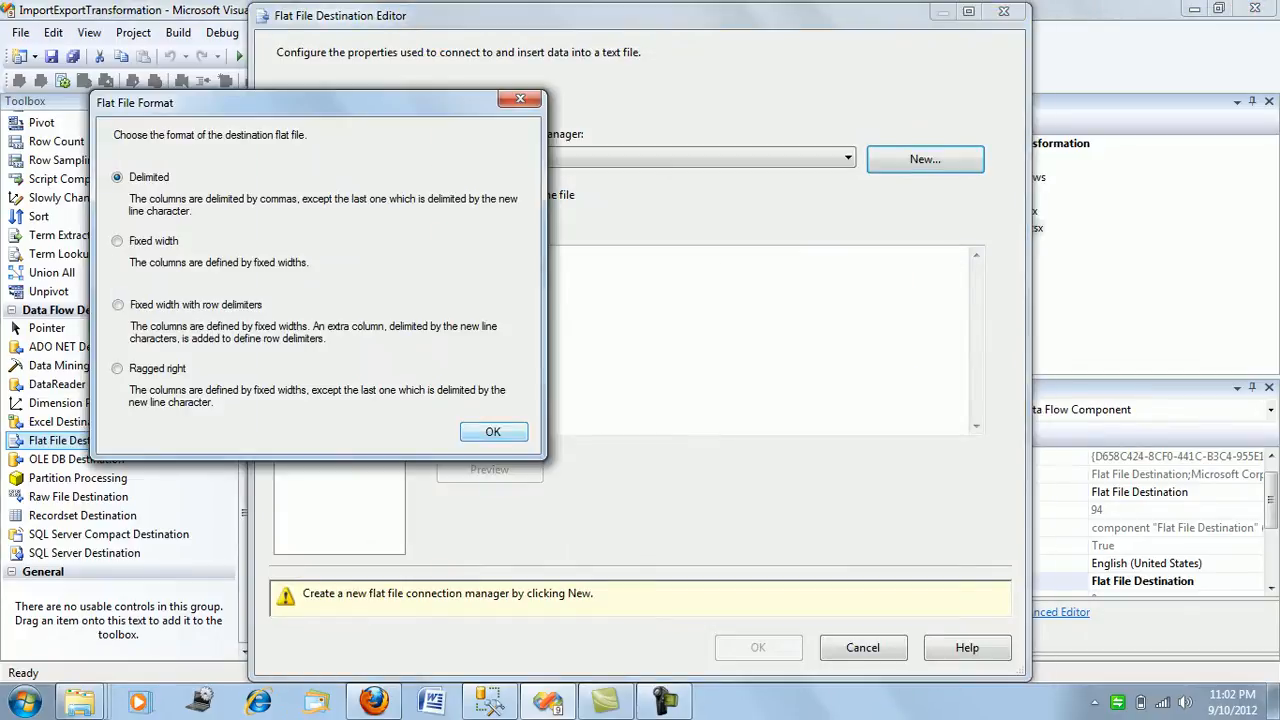
pyautogui.click(493, 431)
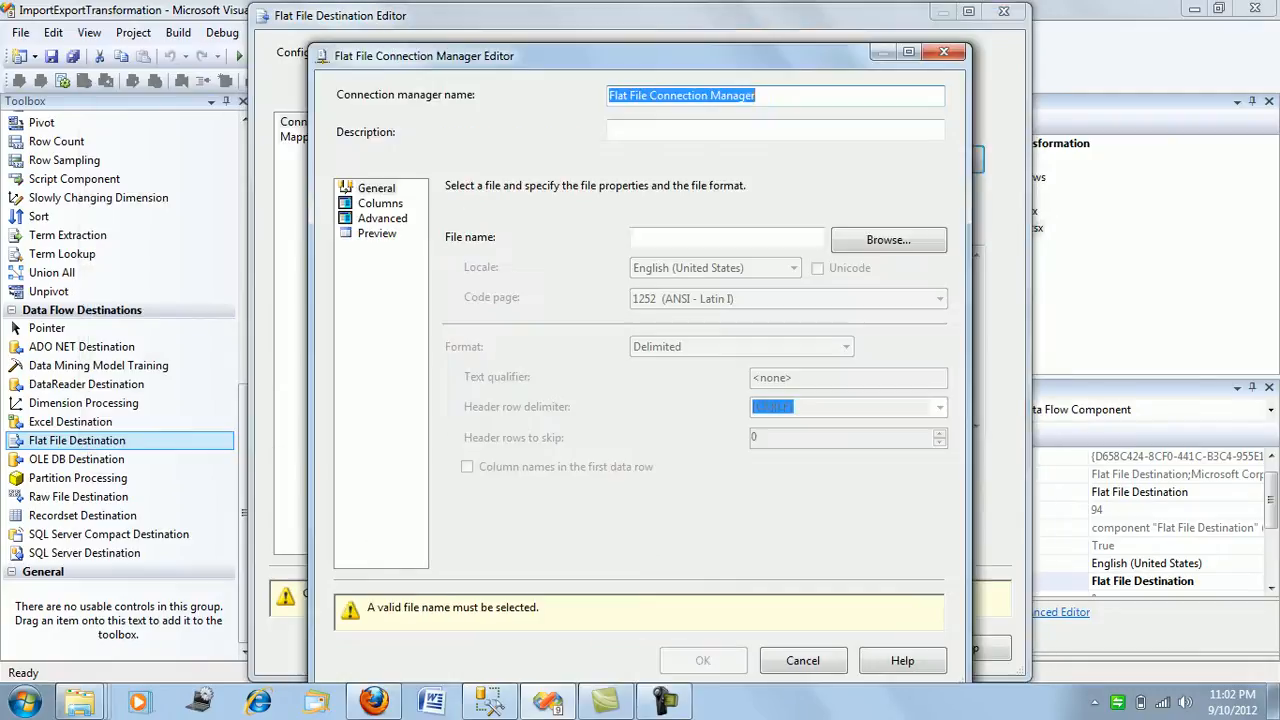
pyautogui.click(727, 238)
pyautogui.write('C:\\C')
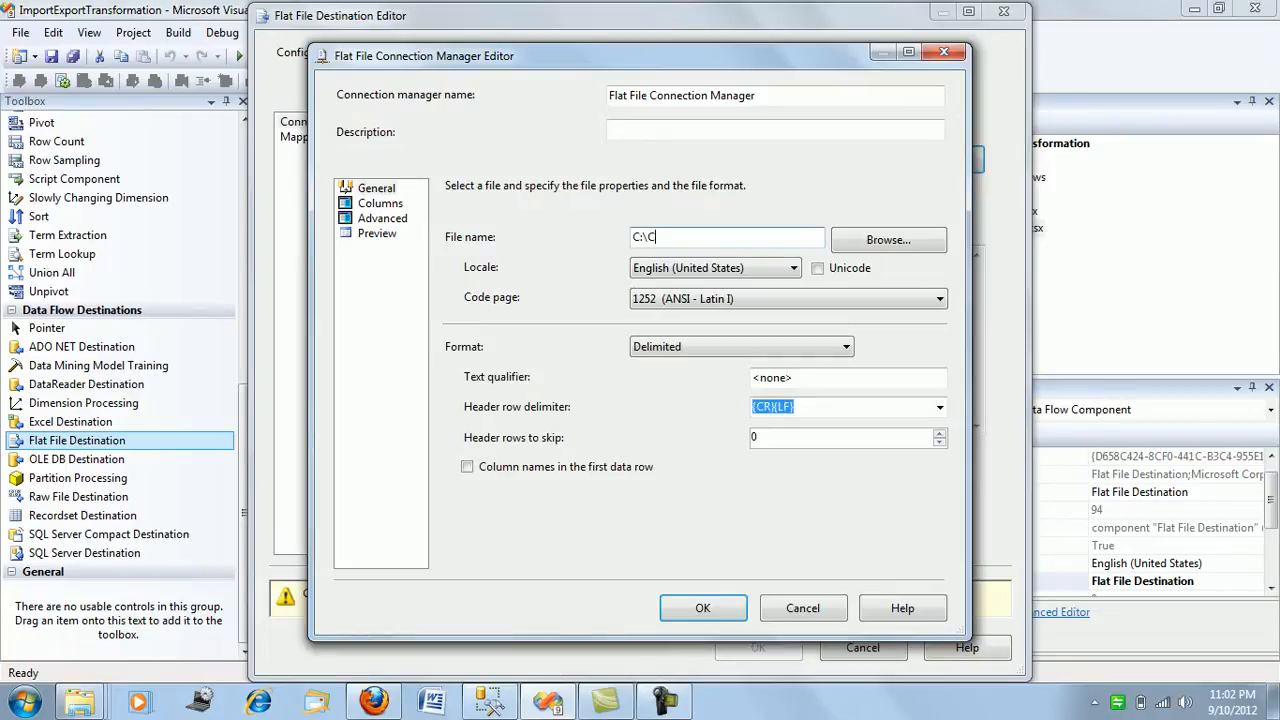
pyautogui.write('\\')
pyautogui.write('D')
pyautogui.press('BackSpace')
pyautogui.write('TransactionDetails.txt')
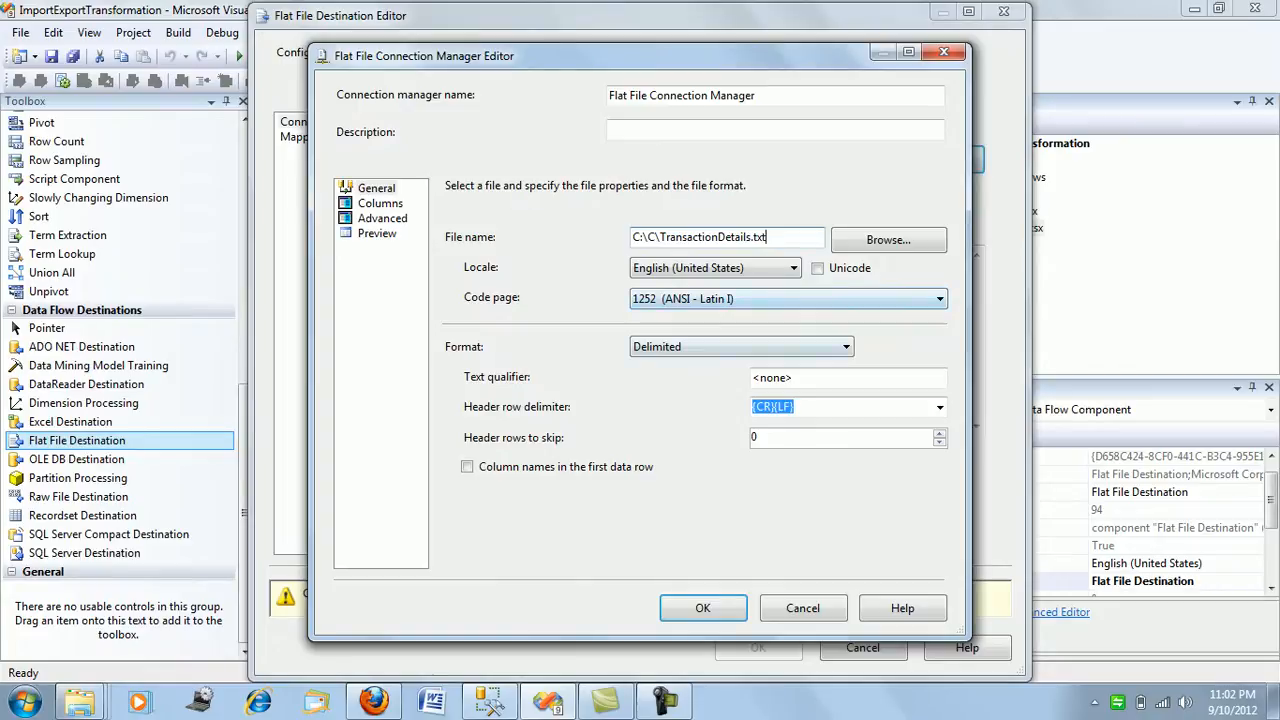
# Enable column names in the first data row, review the column definitions and accept the flat file connection.
pyautogui.click(467, 466)
pyautogui.click(380, 203)
pyautogui.click(382, 218)
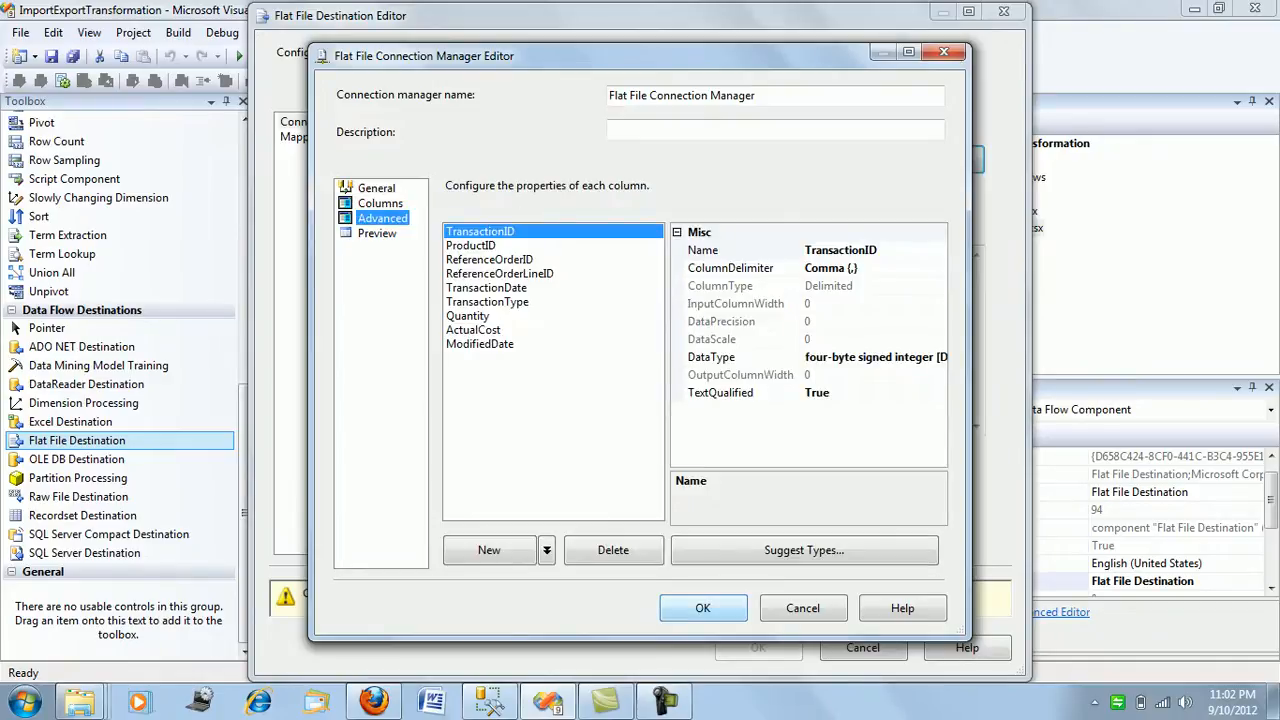
pyautogui.click(703, 608)
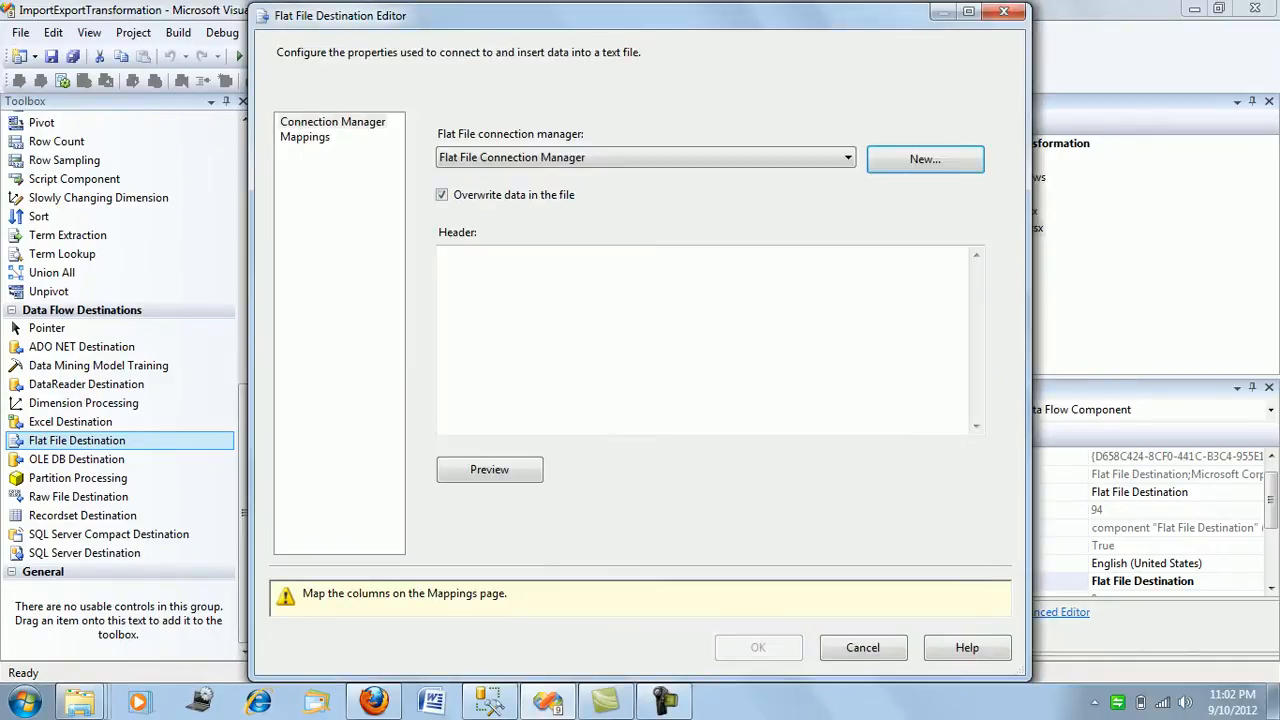
# Map the input columns to the matching flat file columns and apply the Flat File Destination settings.
pyautogui.click(305, 137)
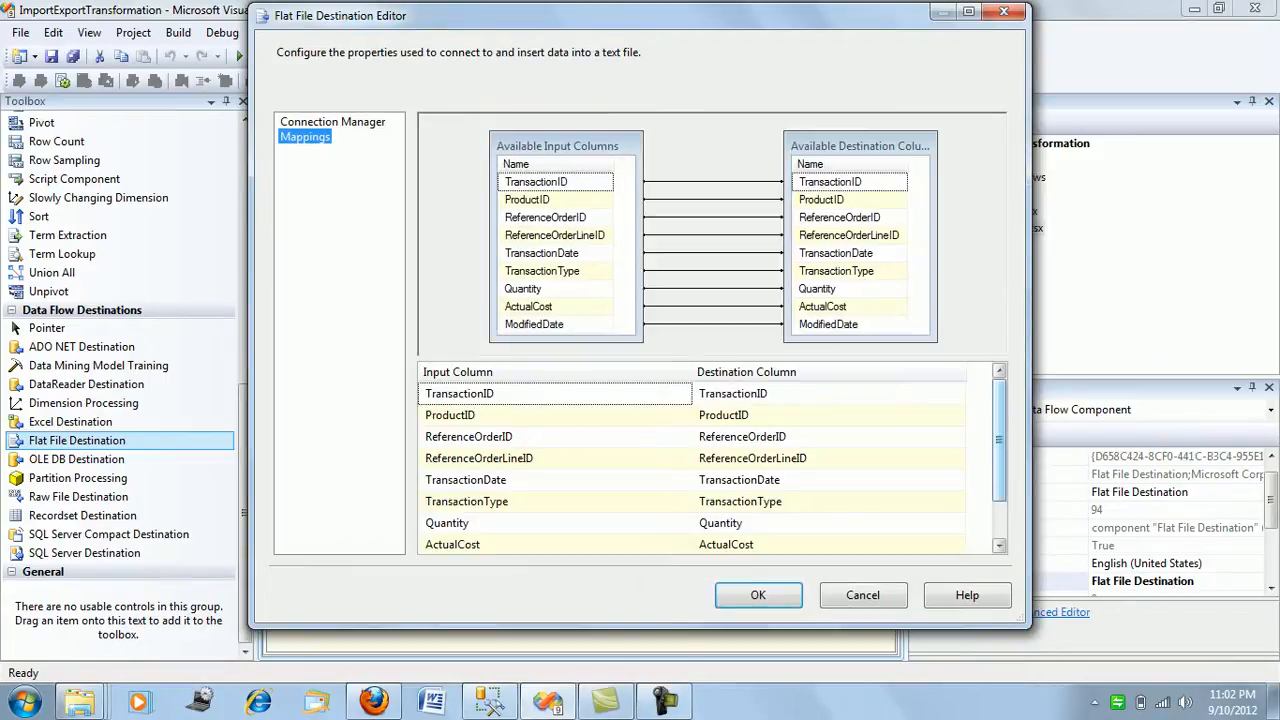
pyautogui.moveTo(999, 440); pyautogui.dragTo(999, 478)
pyautogui.click(758, 595)
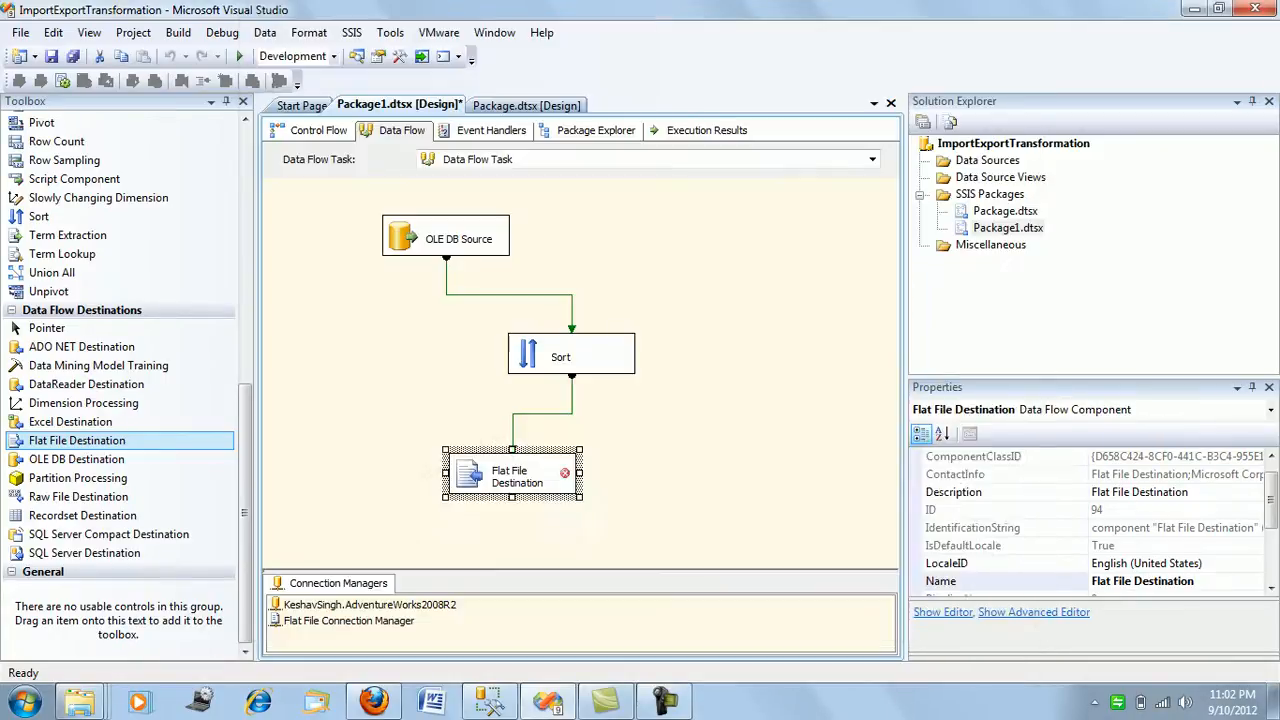
pyautogui.click(706, 484)
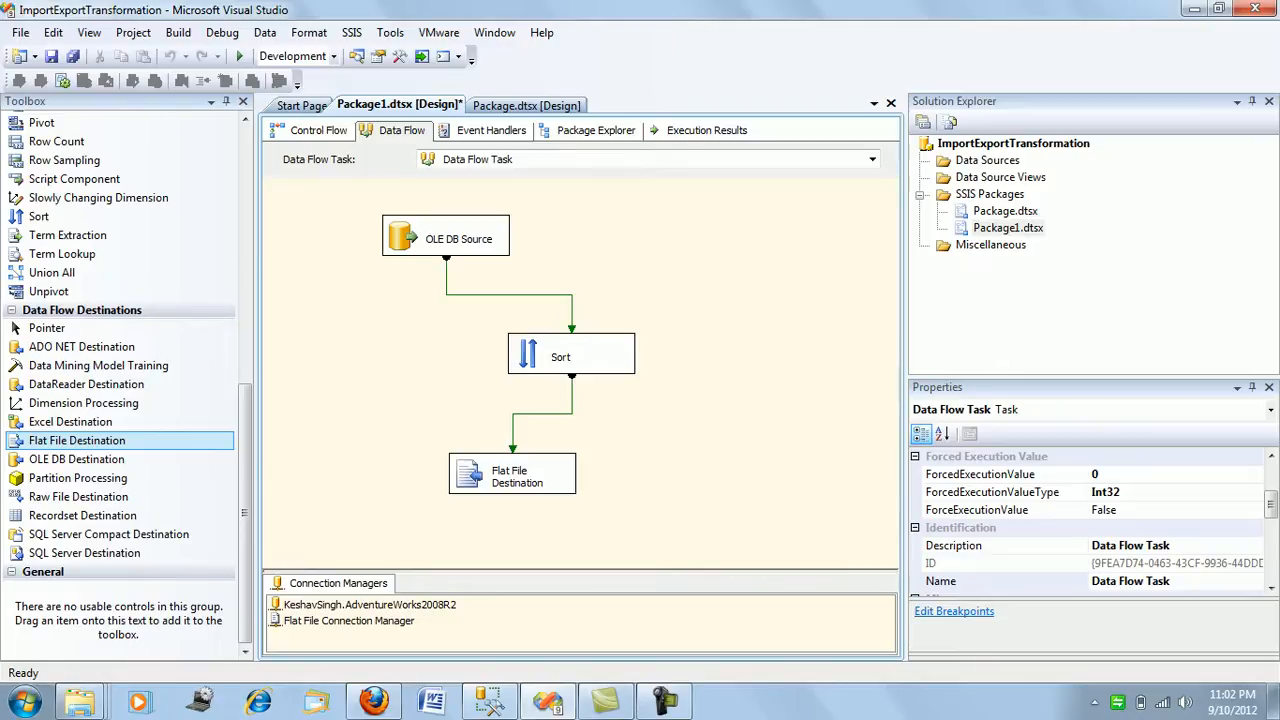
# Run the package and open TransactionDetails.txt from the C:\C folder in a maximized Notepad window.
pyautogui.press('F5')
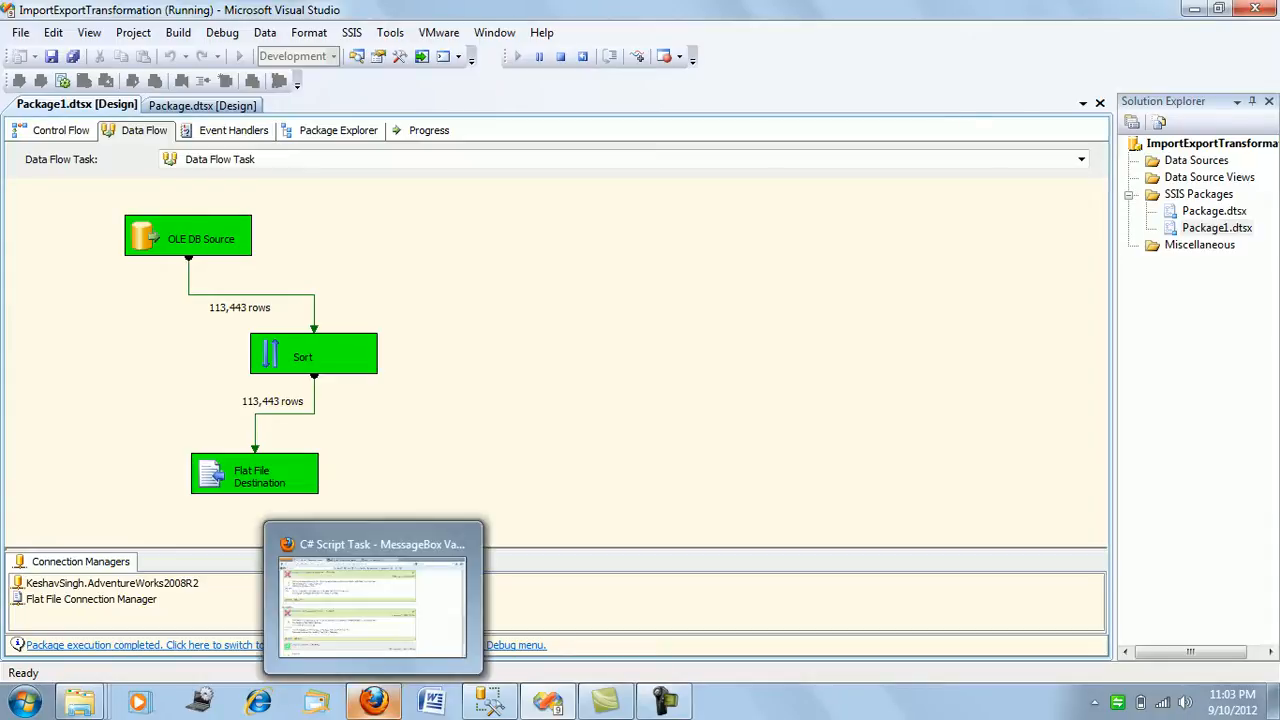
pyautogui.moveTo(80, 702)
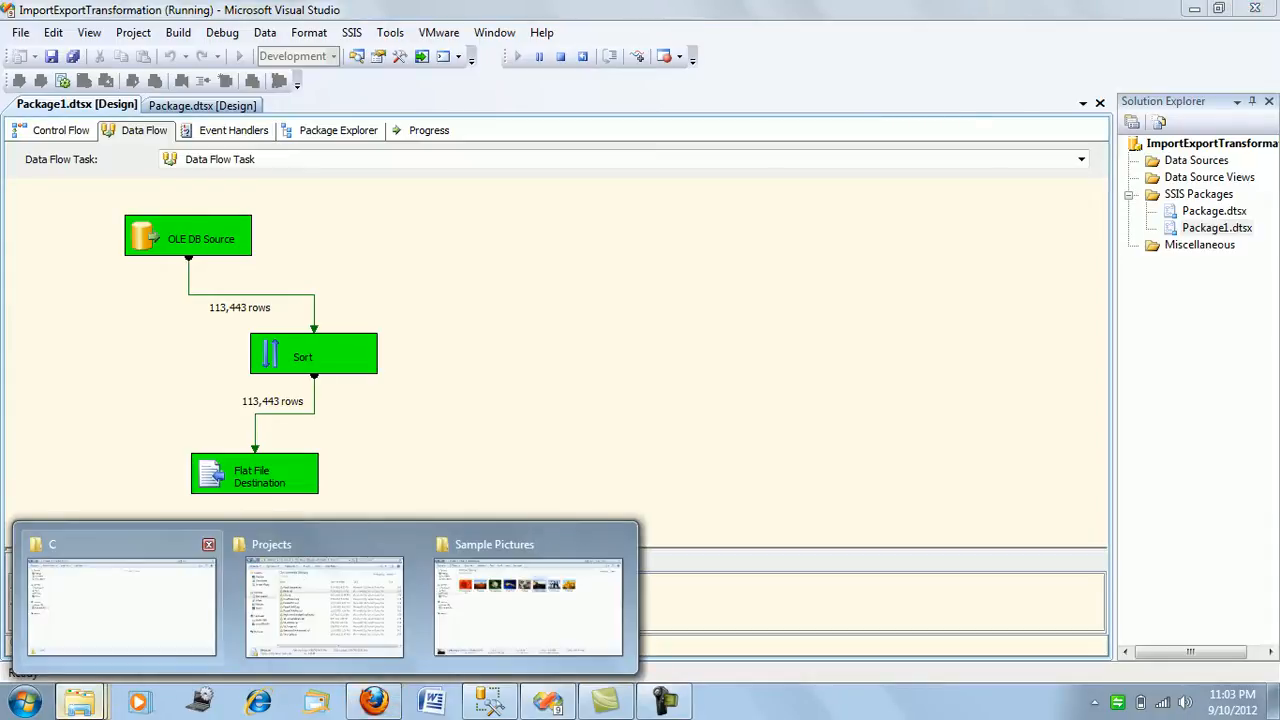
pyautogui.click(121, 600)
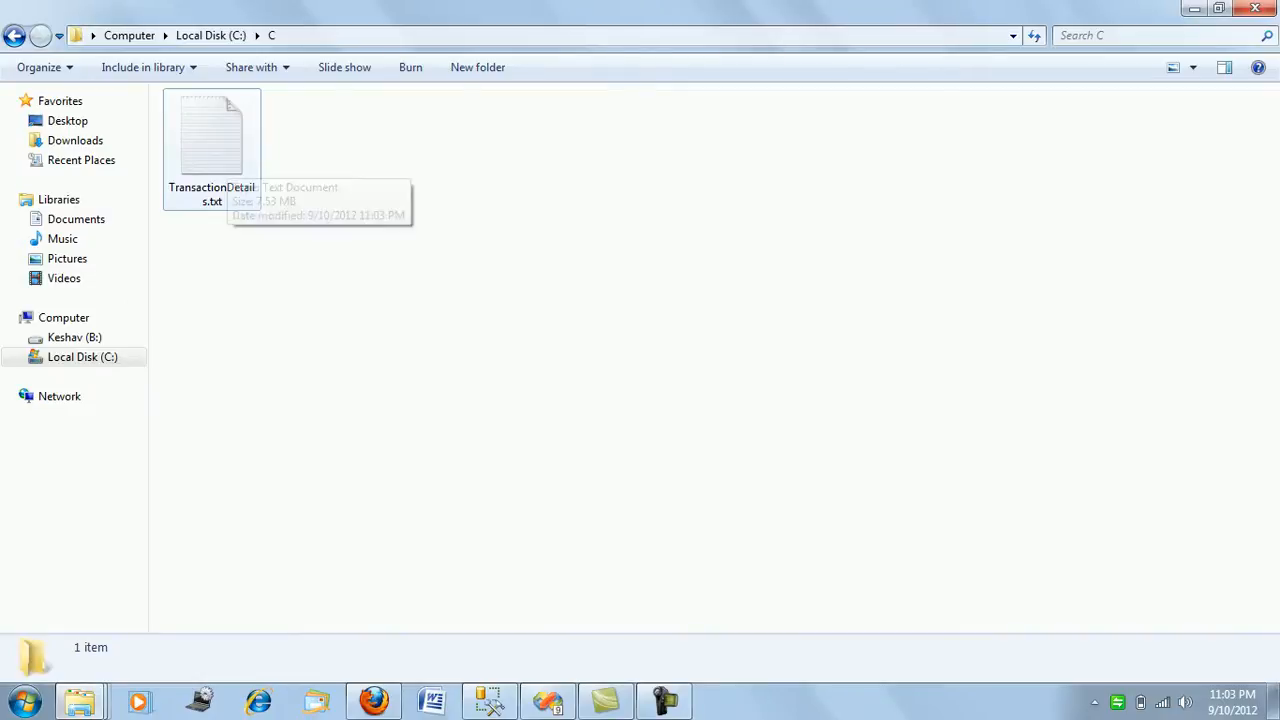
pyautogui.doubleClick(226, 160)
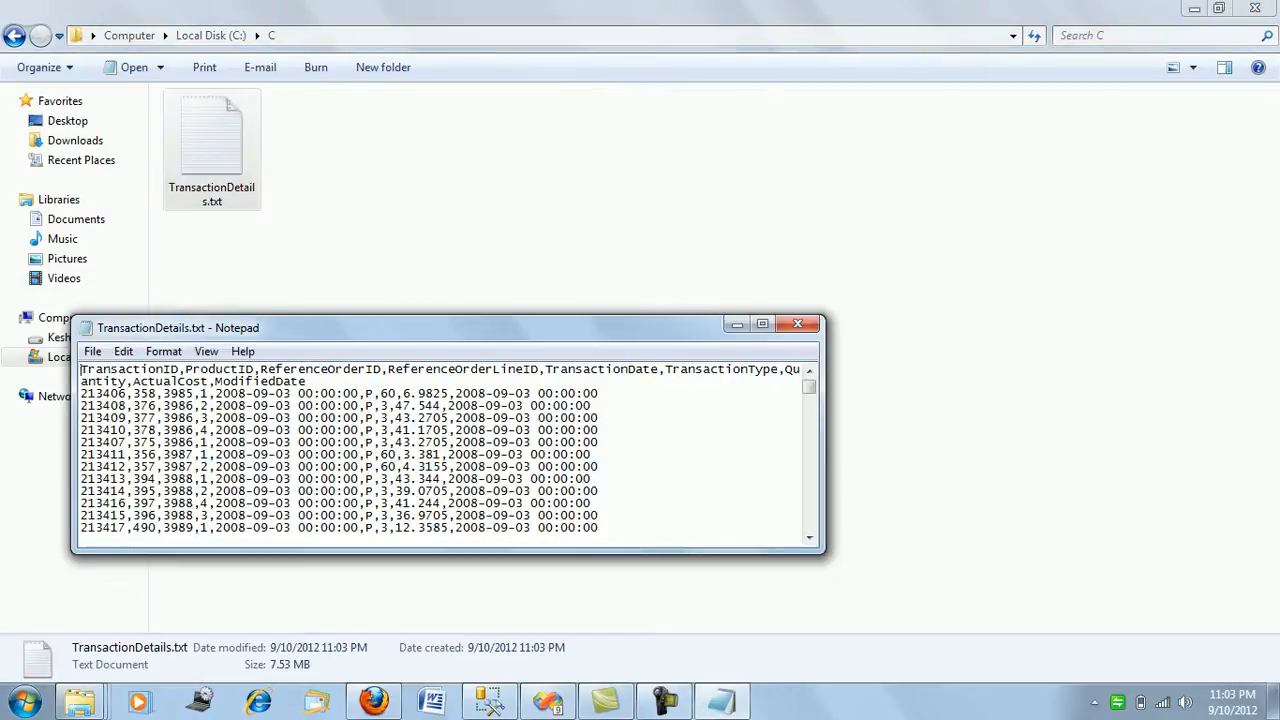
pyautogui.press('super+Up')
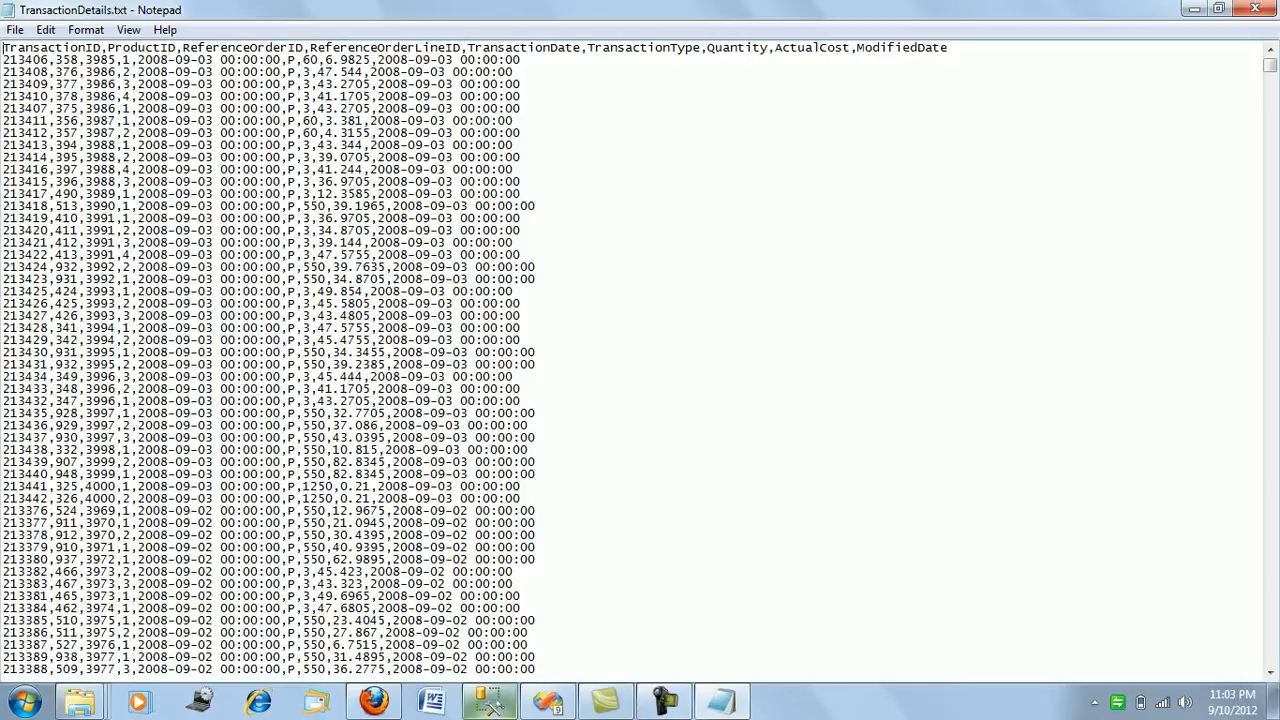
# Compare the row order in TransactionDetails.txt with the ordered query results in SQL Server Management Studio.
pyautogui.hotkey('alt', 'Tab')
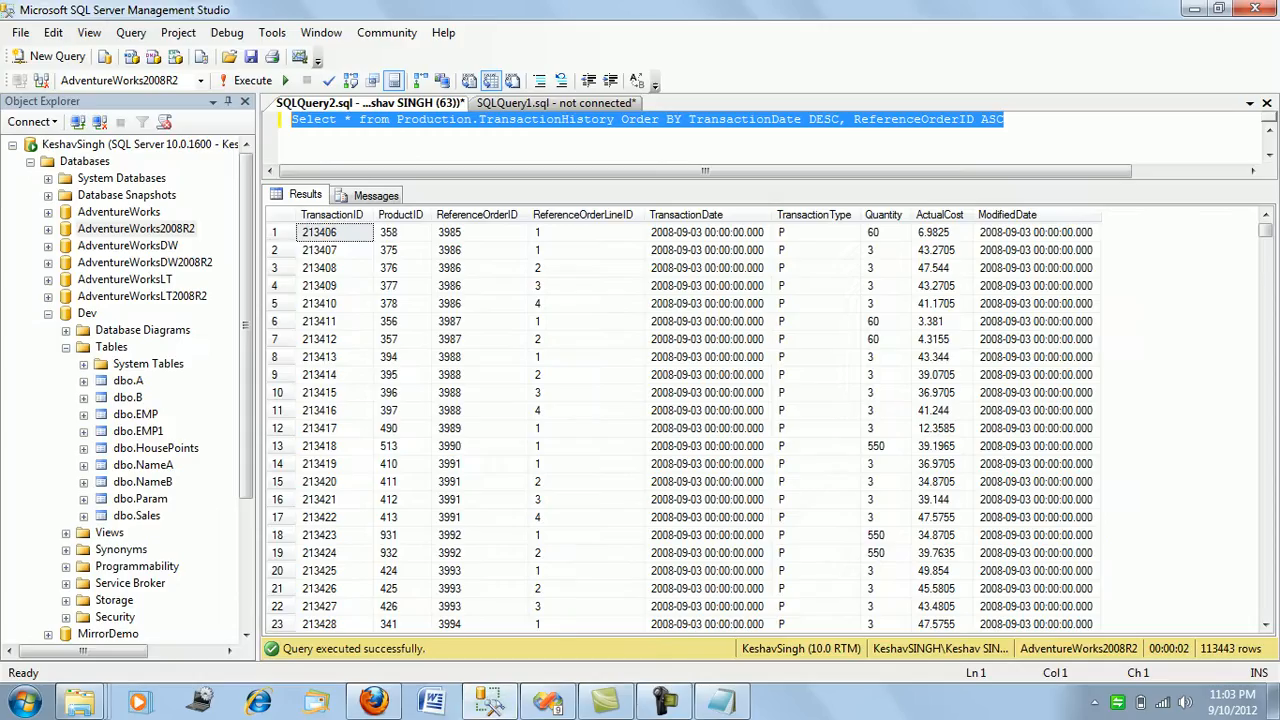
pyautogui.click(334, 232)
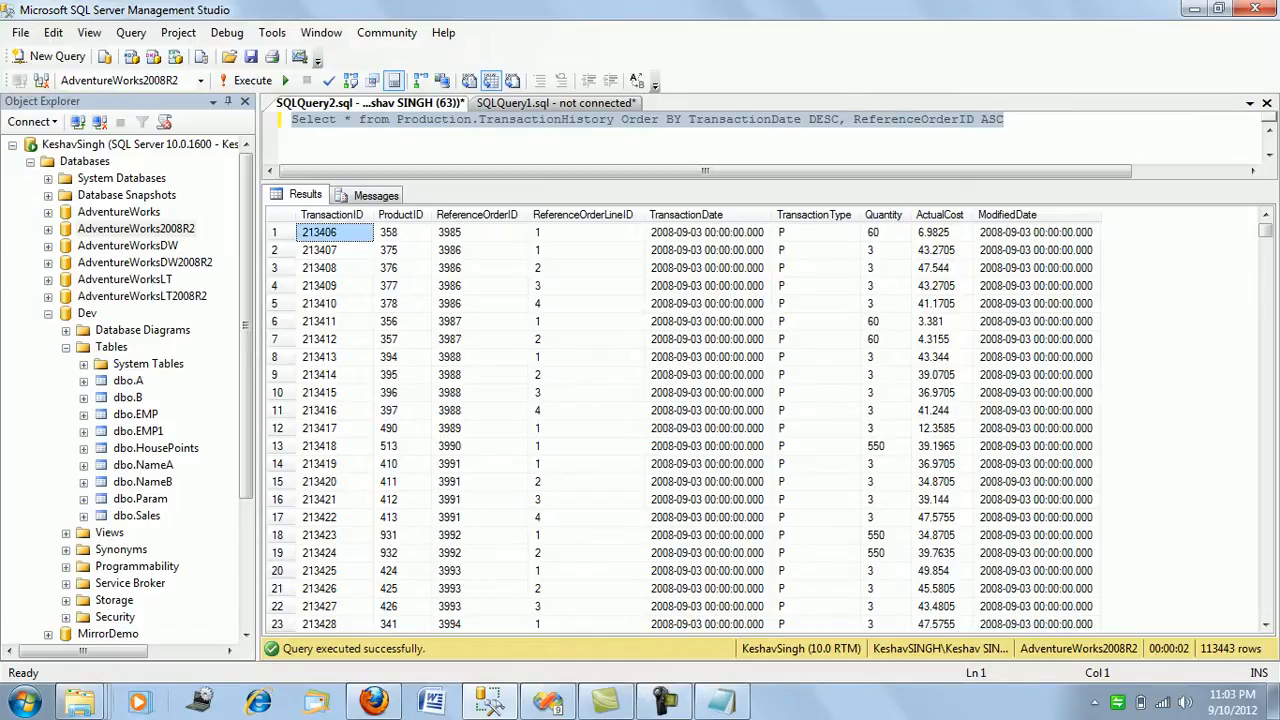
pyautogui.moveTo(79, 702)
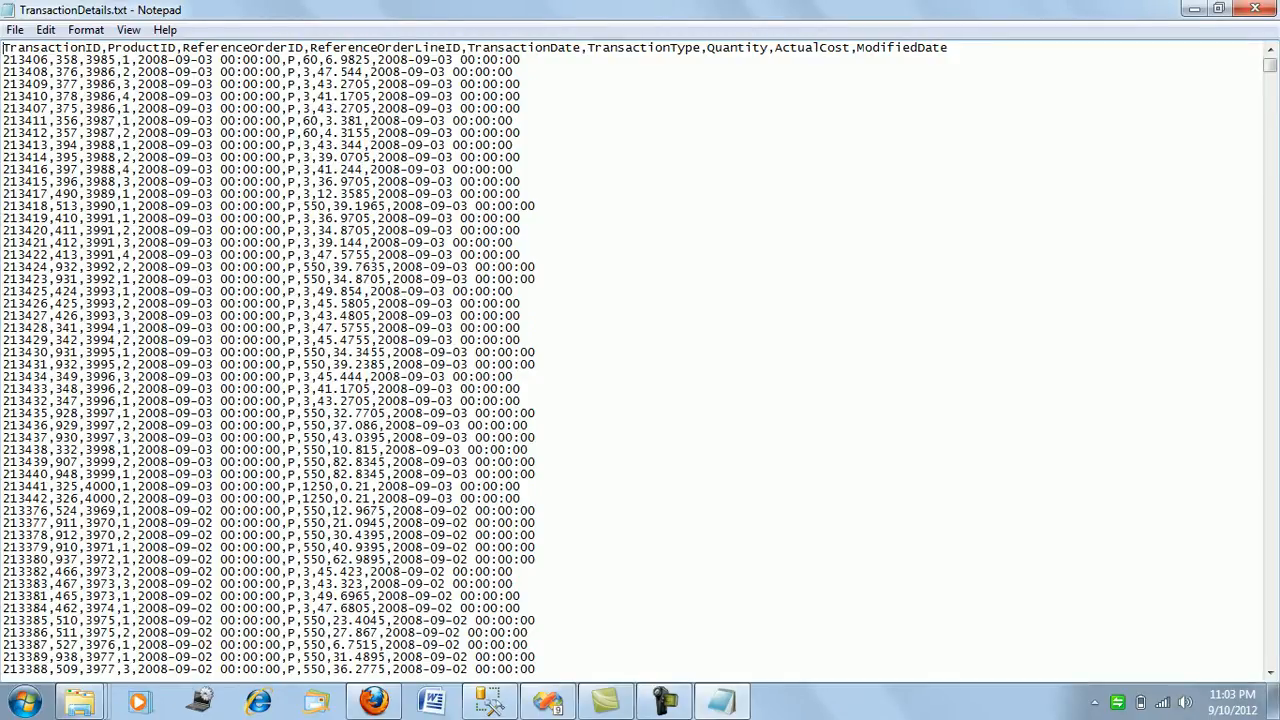
pyautogui.click(548, 702)
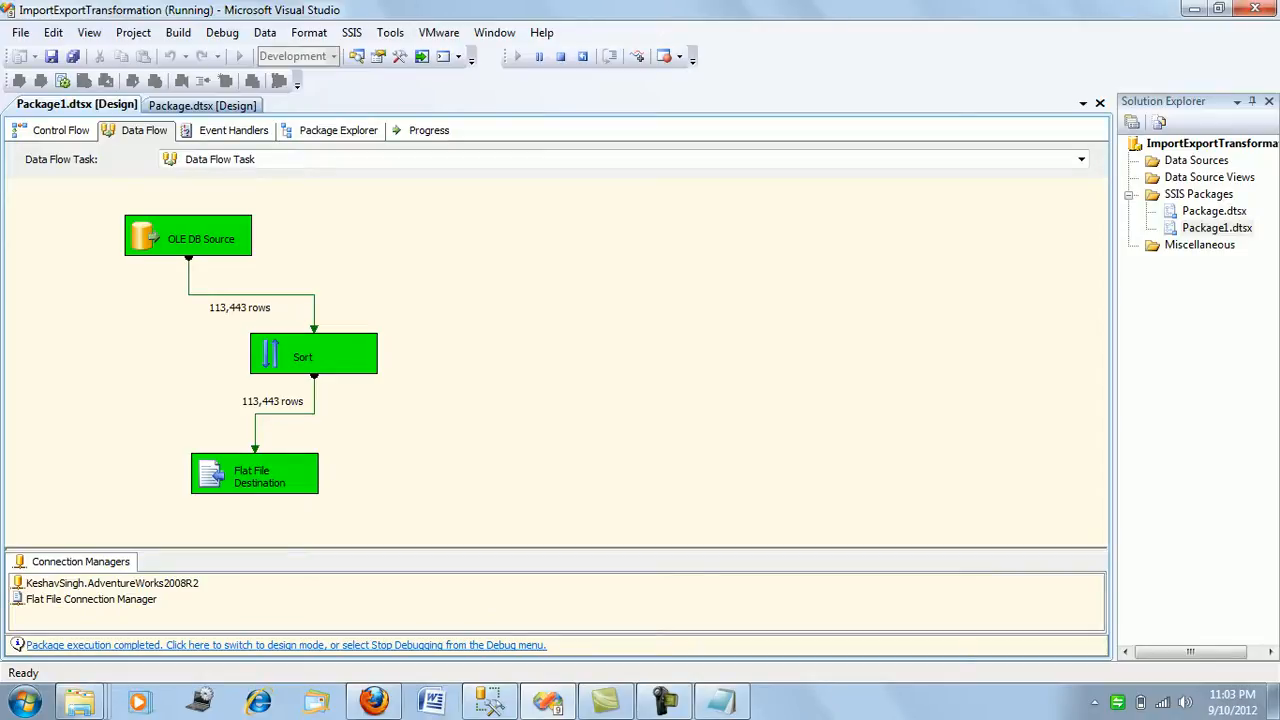
pyautogui.click(720, 702)
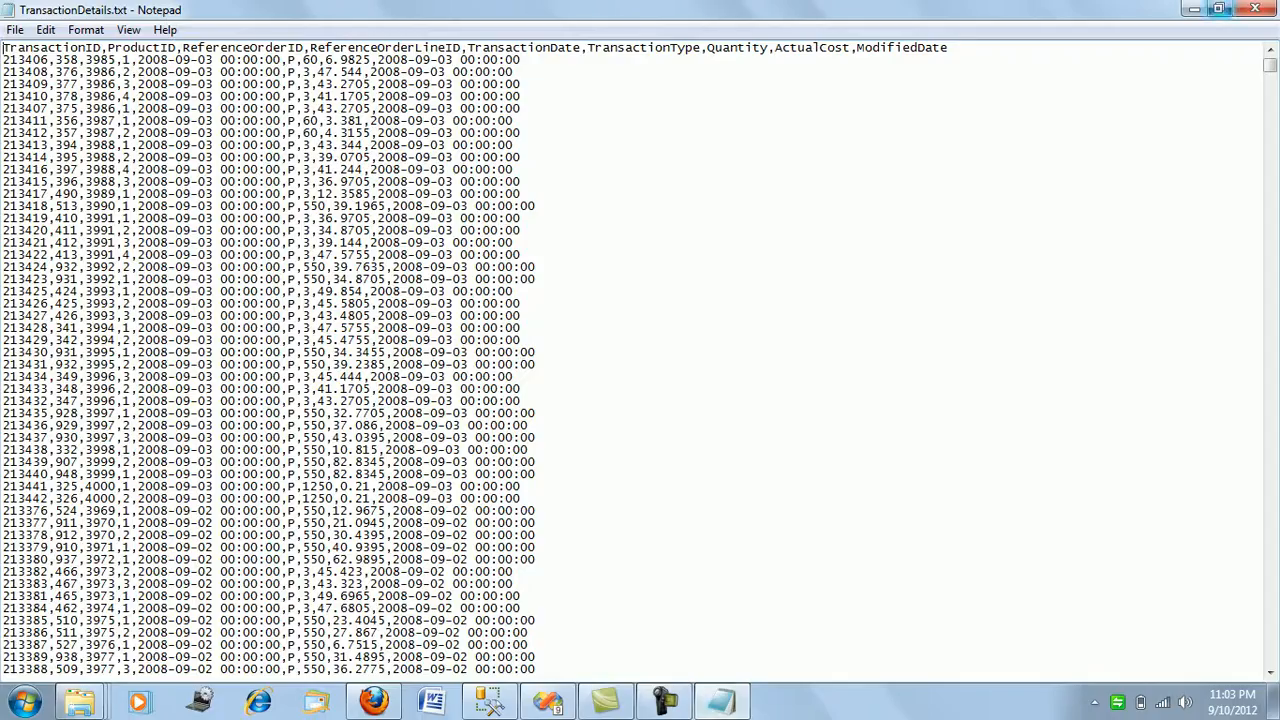
# Close the text file and delete TransactionDetails.txt from the C:\C folder.
pyautogui.click(1255, 9)
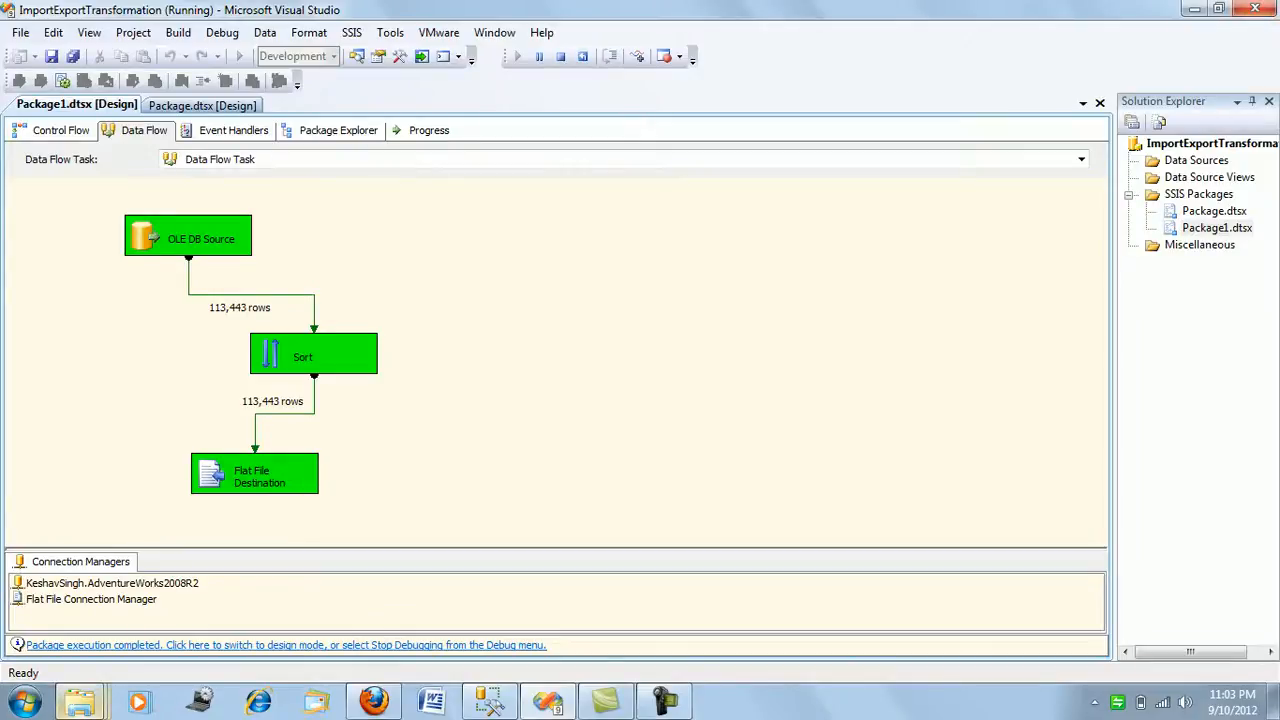
pyautogui.moveTo(80, 702)
pyautogui.click(120, 590)
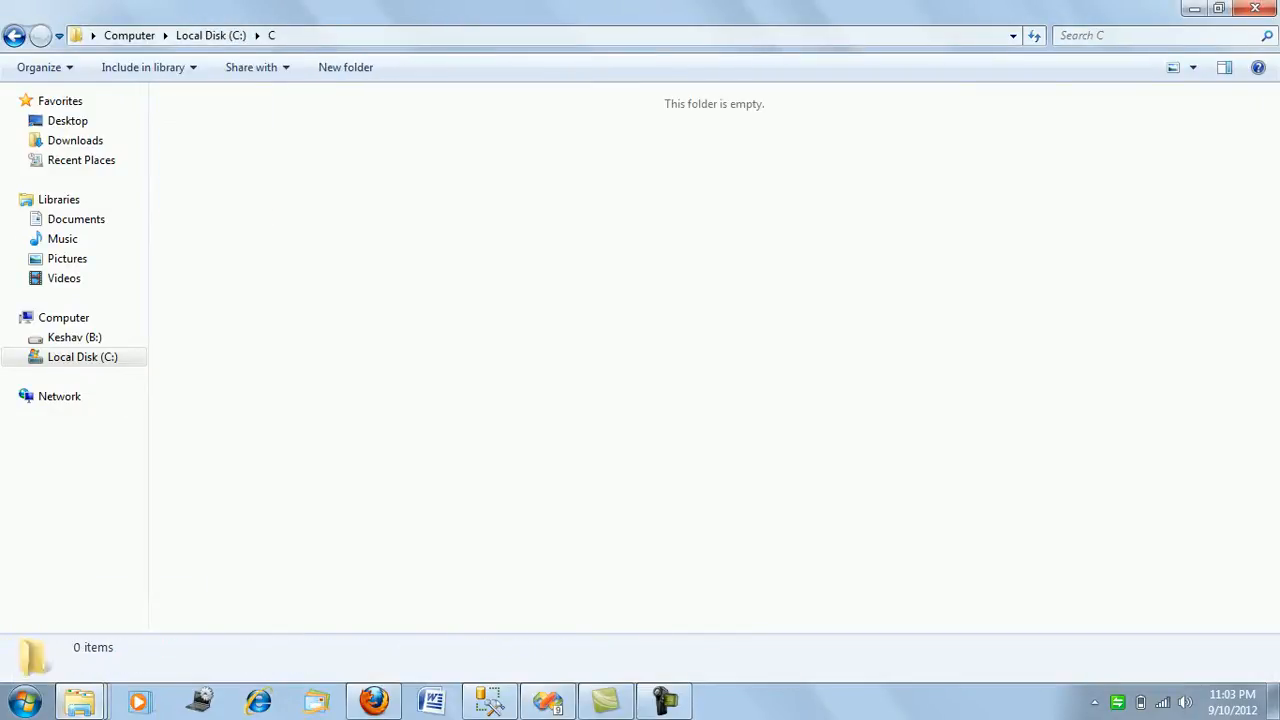
# Return to Visual Studio, stop the current debugging session and run the package again.
pyautogui.click(547, 702)
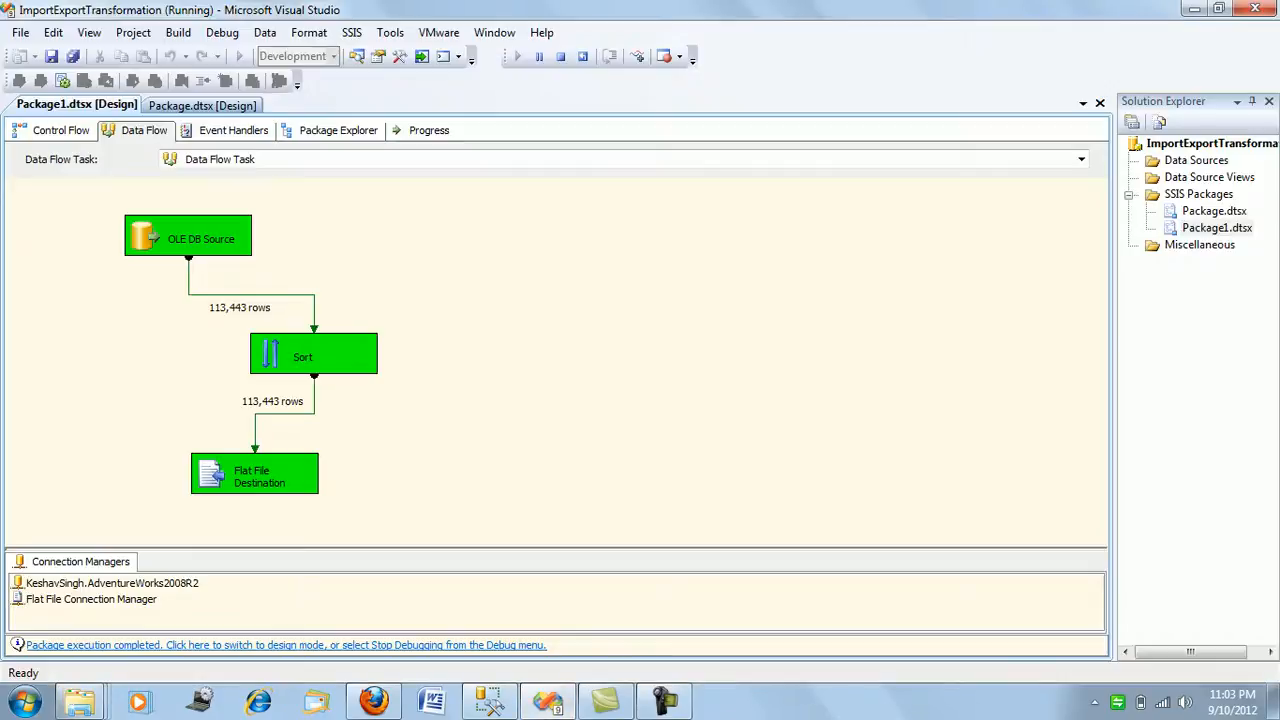
pyautogui.click(560, 56)
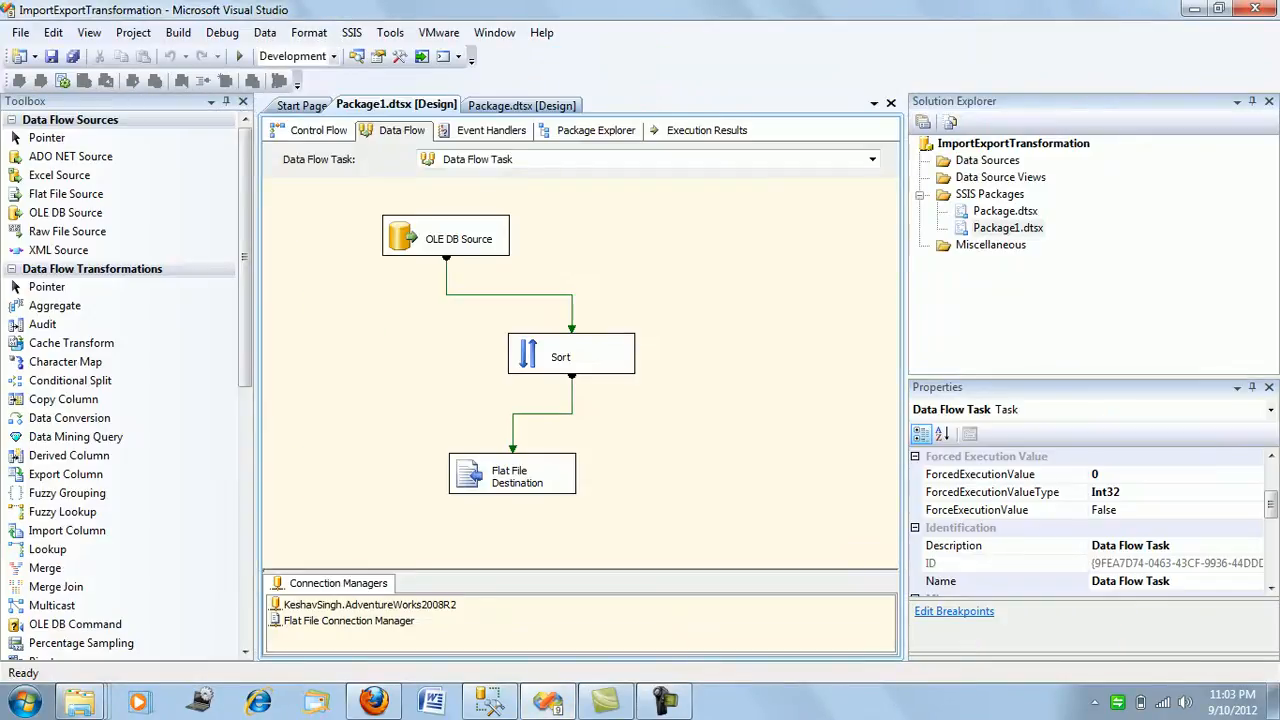
pyautogui.click(239, 56)
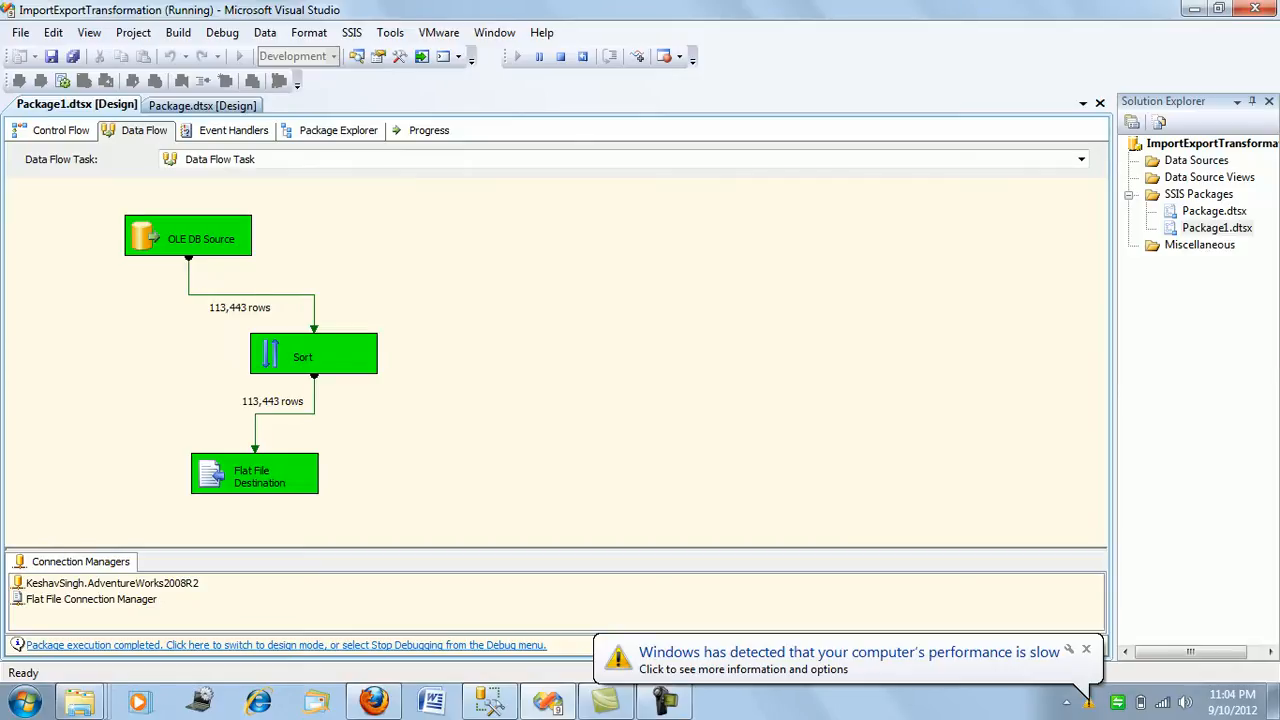
# End the package run and delete the Sort transformation from the data flow.
pyautogui.click(561, 56)
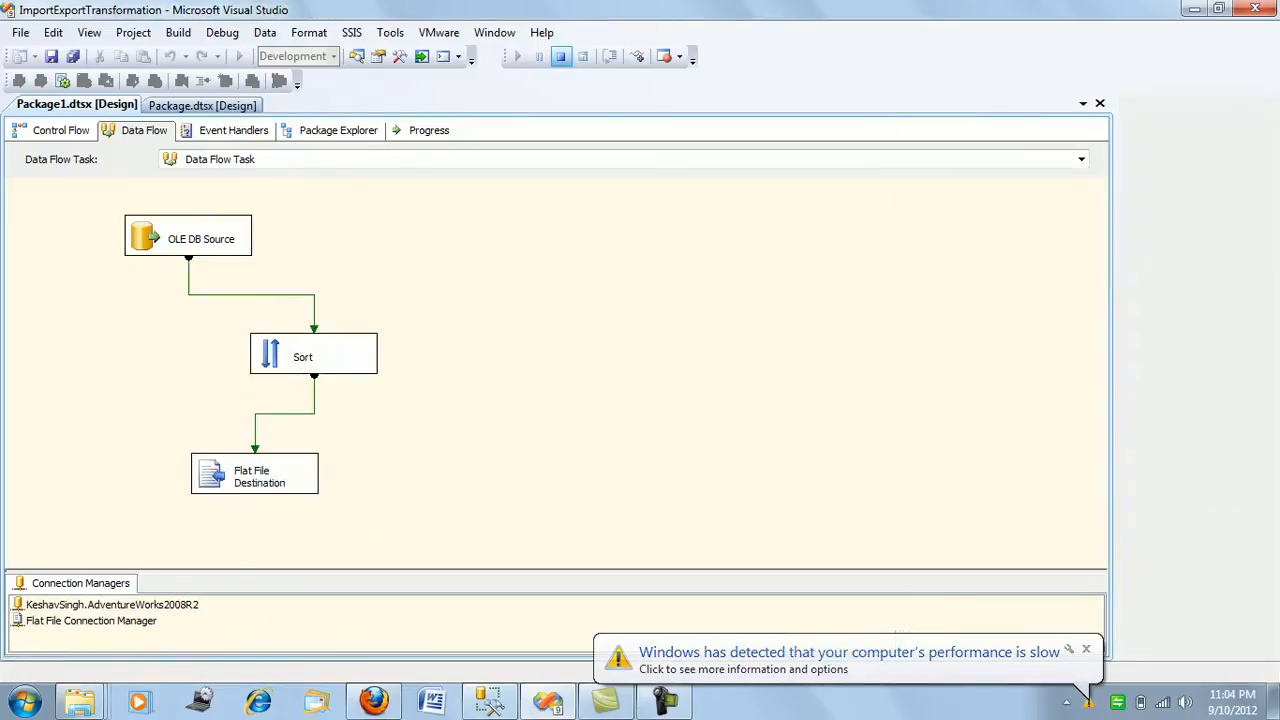
pyautogui.click(571, 354)
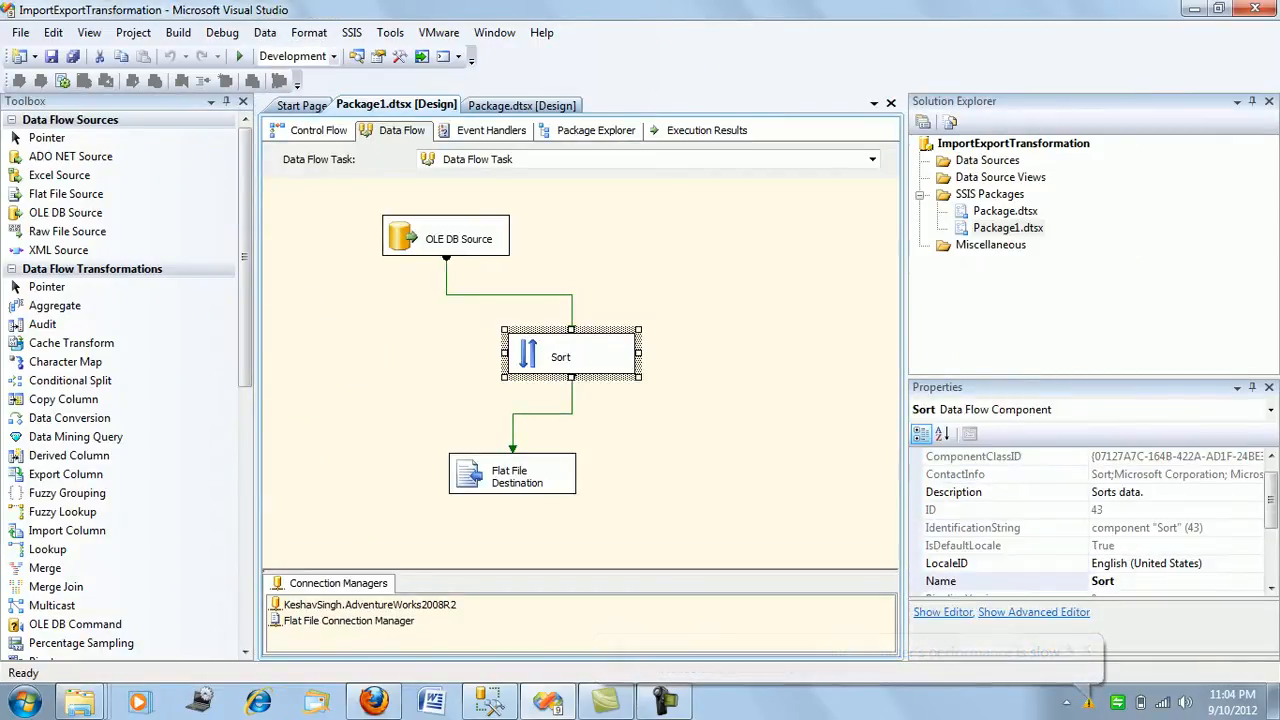
pyautogui.press('Delete')
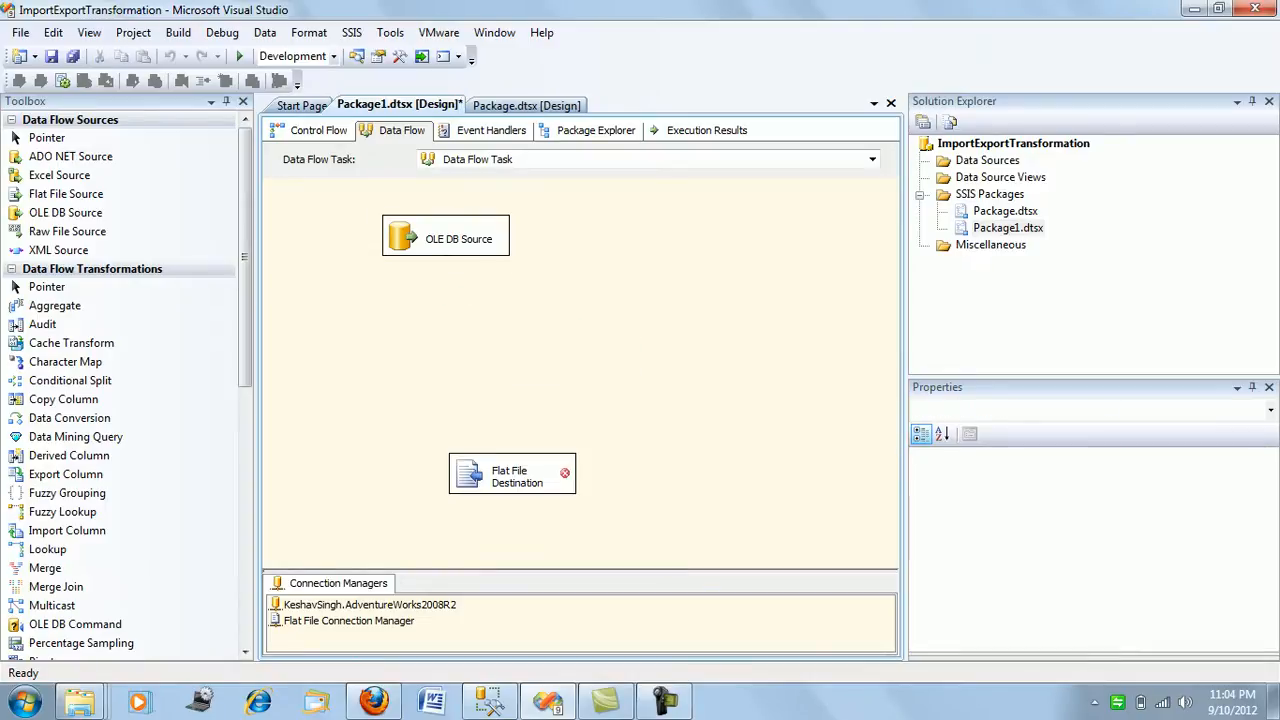
# Open the OLE DB Source for editing, switch to SQL Server Management Studio and copy the ordered Production.TransactionHistory query.
pyautogui.rightClick(464, 253)
pyautogui.click(514, 286)
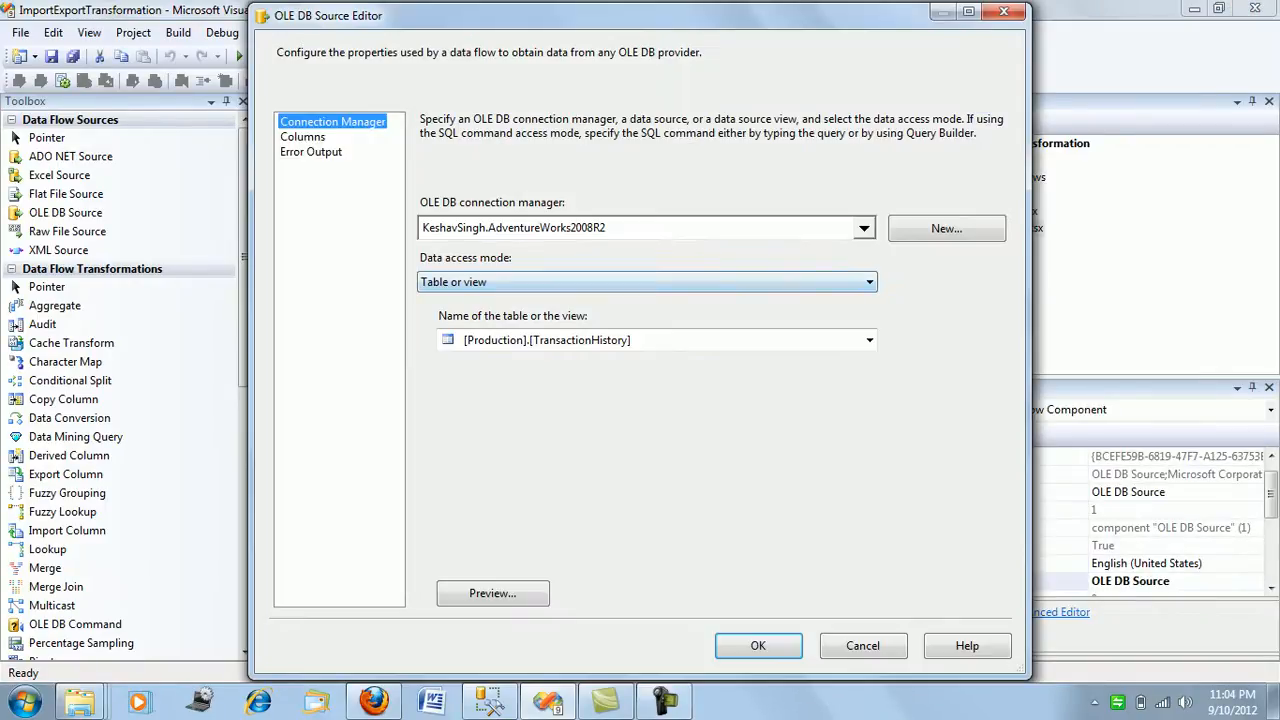
pyautogui.click(489, 702)
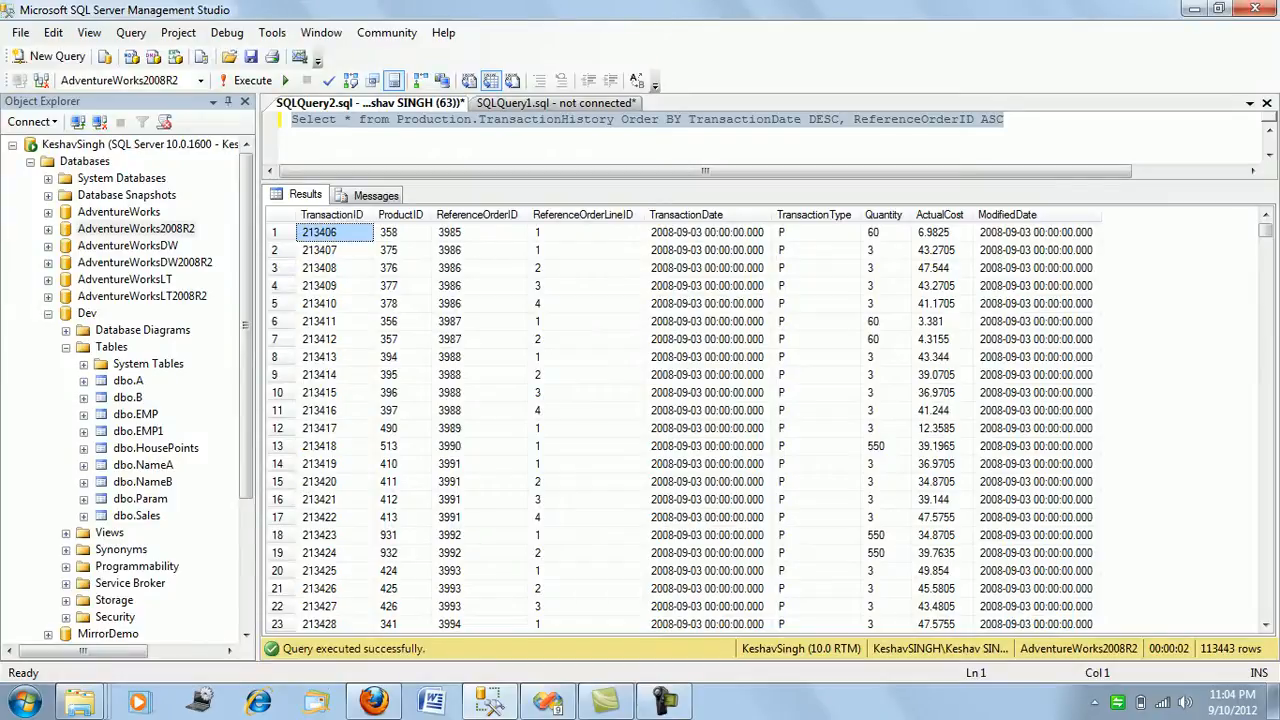
pyautogui.click(1012, 120)
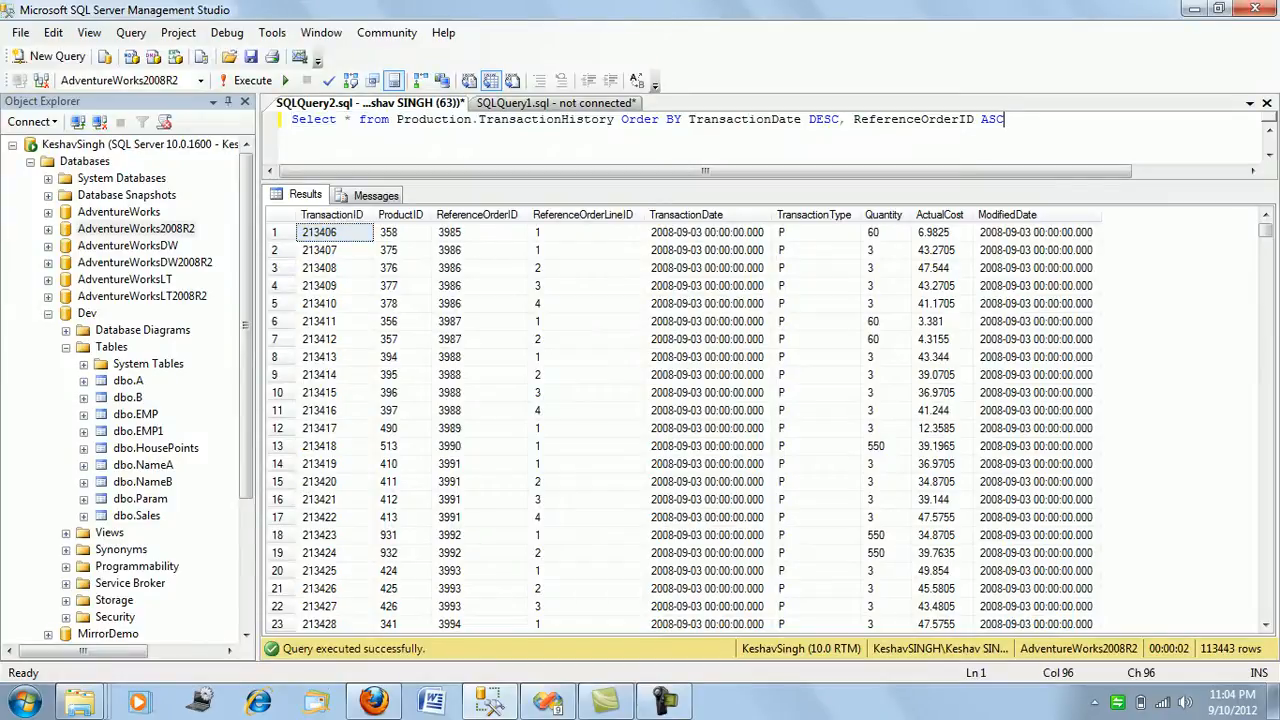
pyautogui.hotkey('shift', 'Home')
pyautogui.hotkey('ctrl', 'c')
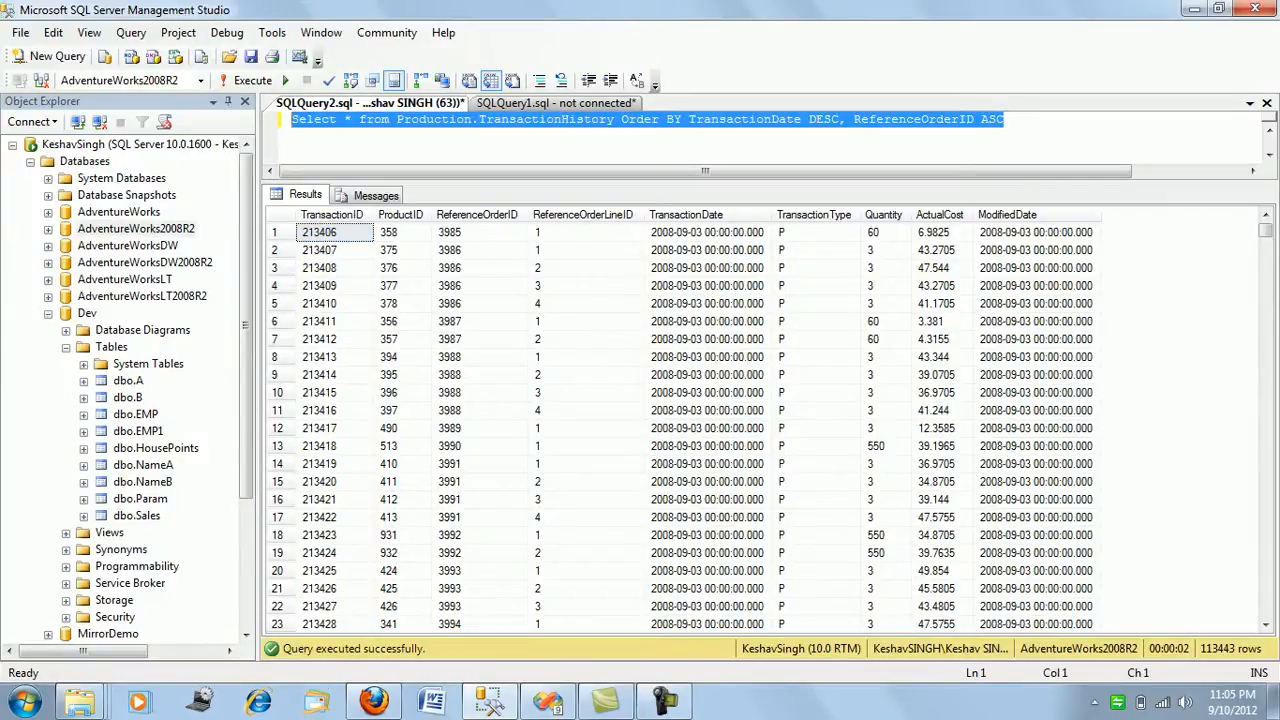
# Back in Visual Studio, set the source's access mode to SQL command with "Select * from Production.TransactionHistory Order BY TransactionDate DESC, ReferenceOrderID ASC".
pyautogui.click(547, 702)
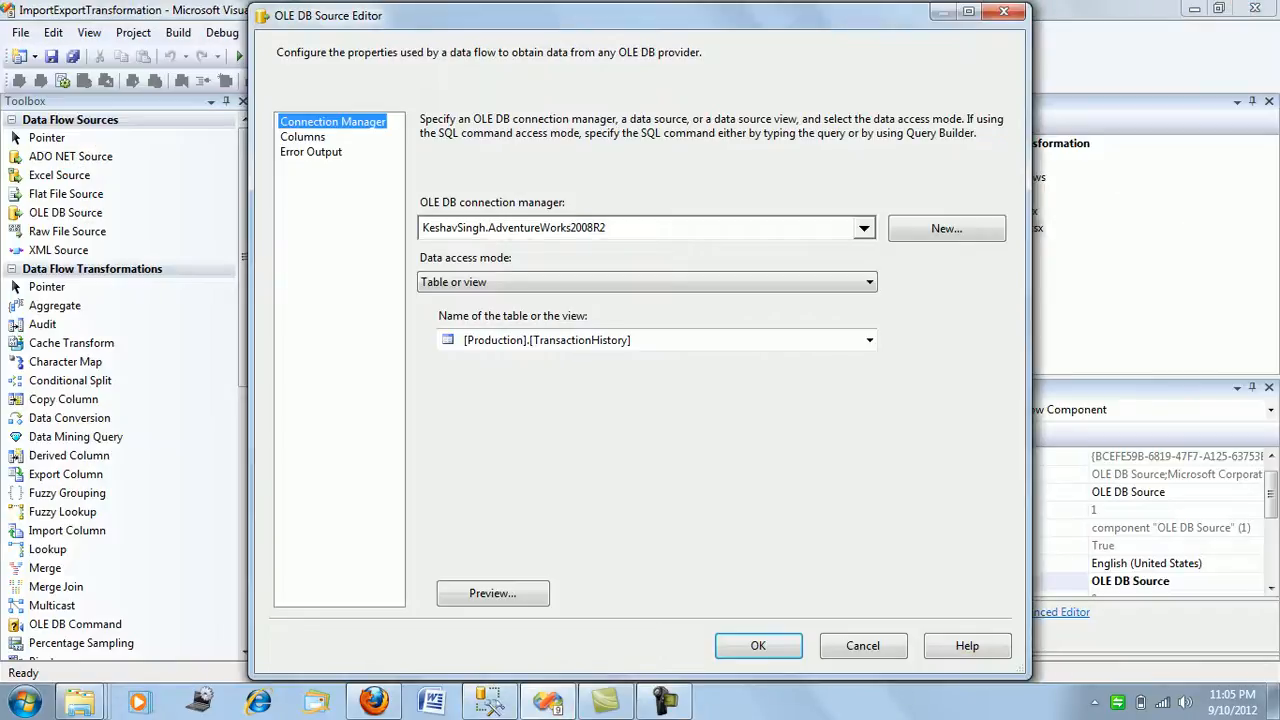
pyautogui.click(648, 282)
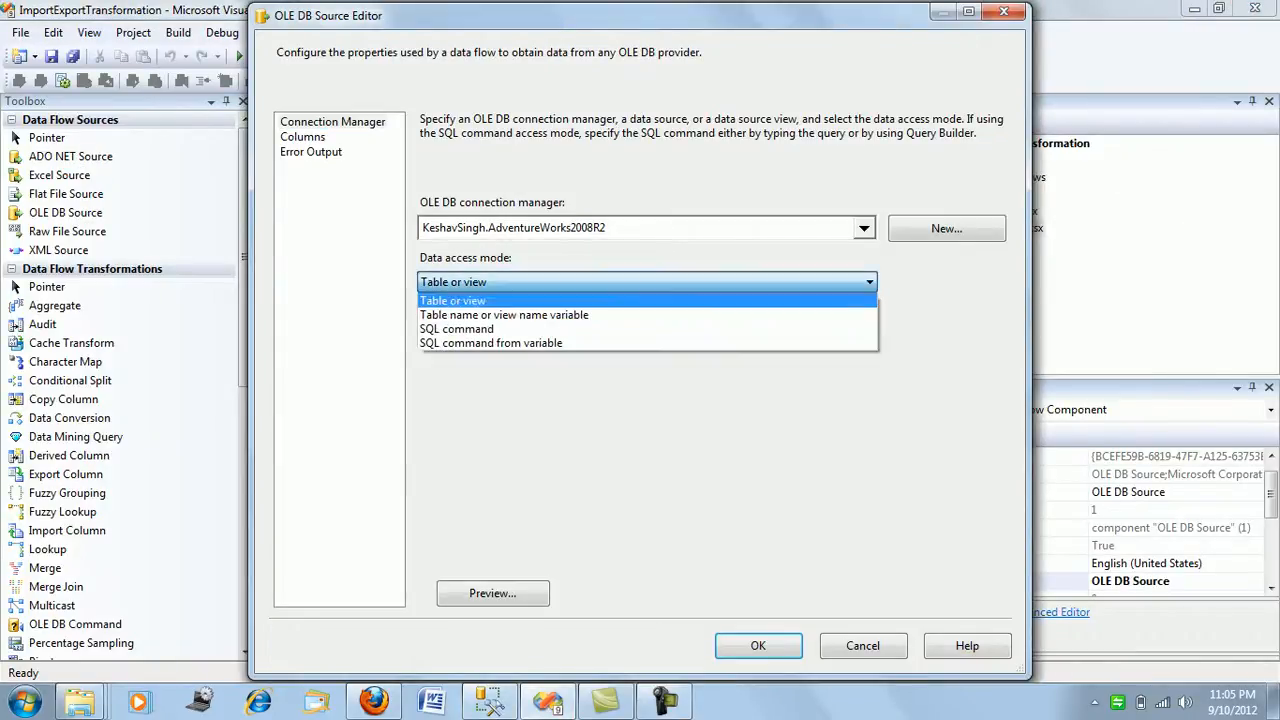
pyautogui.press('Return')
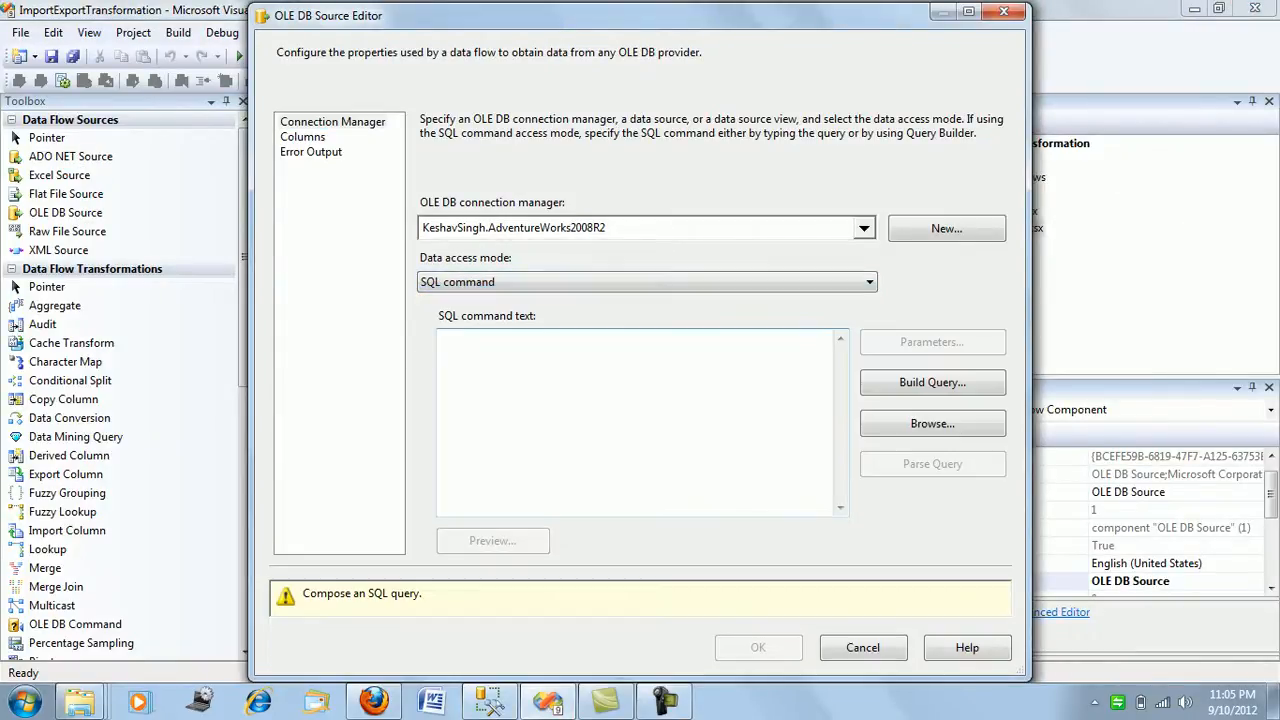
pyautogui.hotkey('ctrl', 'v')
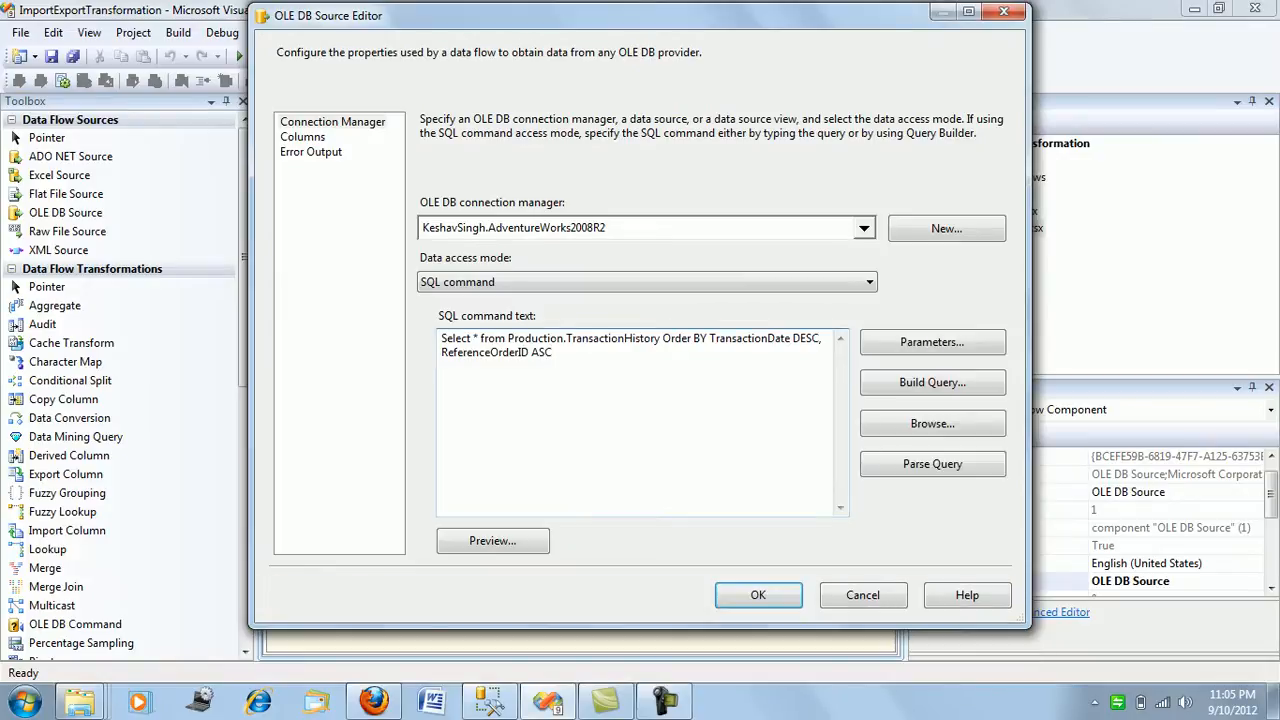
pyautogui.click(302, 137)
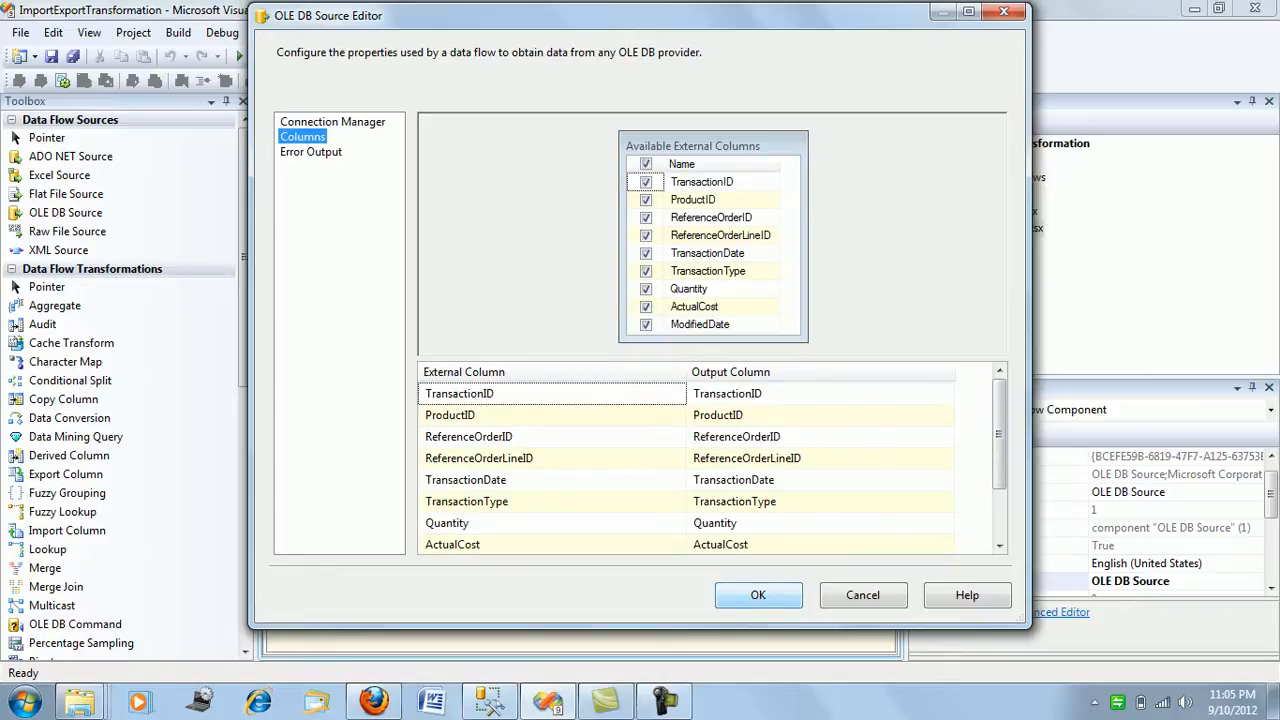
pyautogui.press('Return')
# Connect the OLE DB Source to the Flat File Destination and restore all its invalid column references by mapping on column name.
pyautogui.click(446, 282)
pyautogui.moveTo(474, 455); pyautogui.dragTo(490, 470)
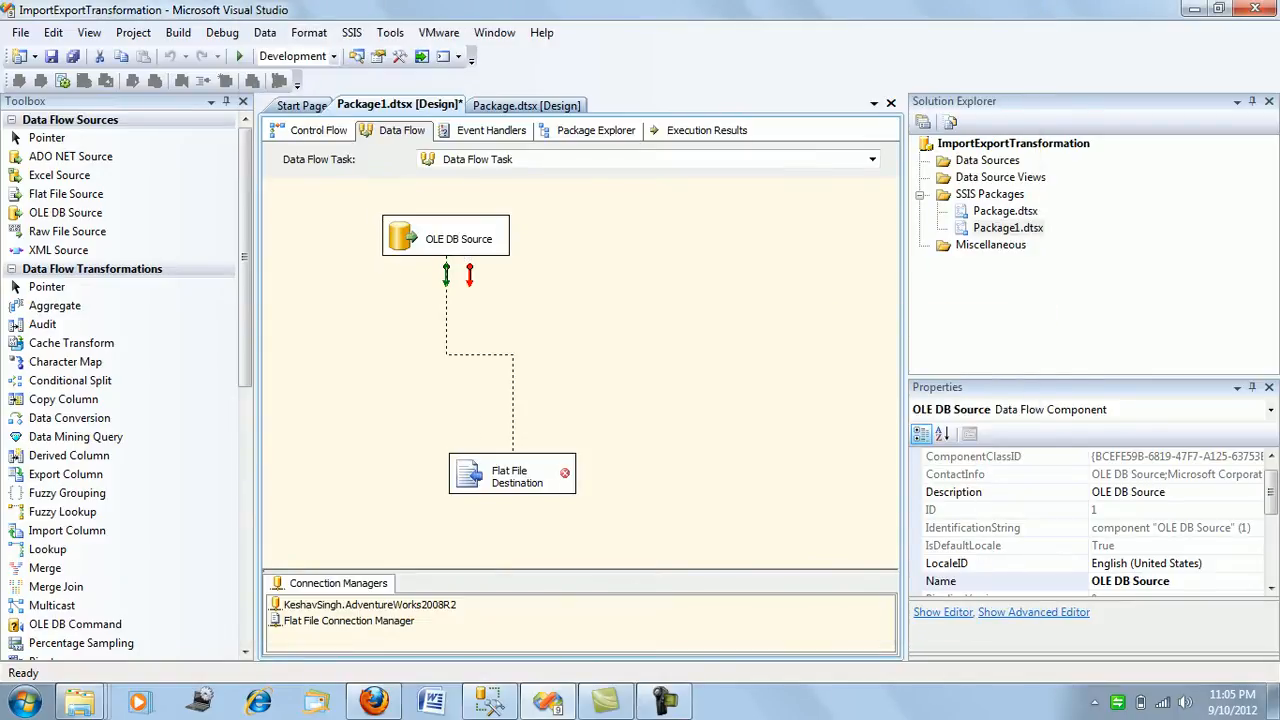
pyautogui.rightClick(521, 472)
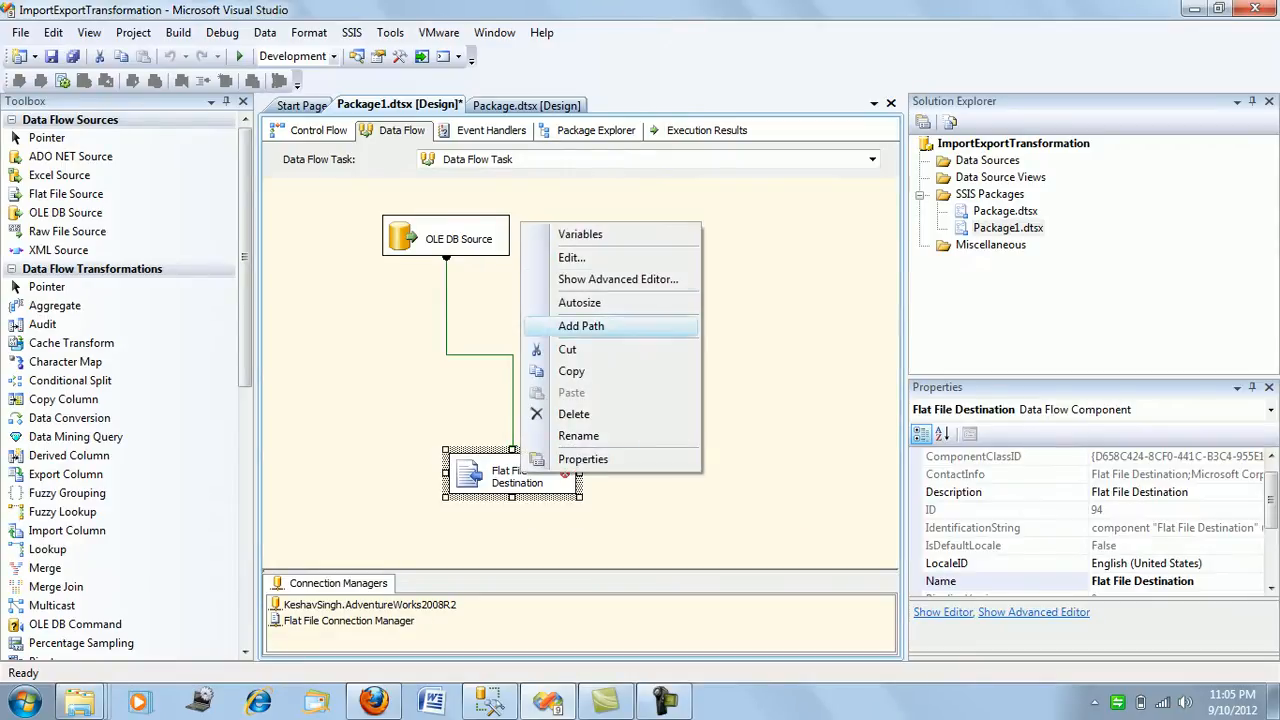
pyautogui.click(572, 257)
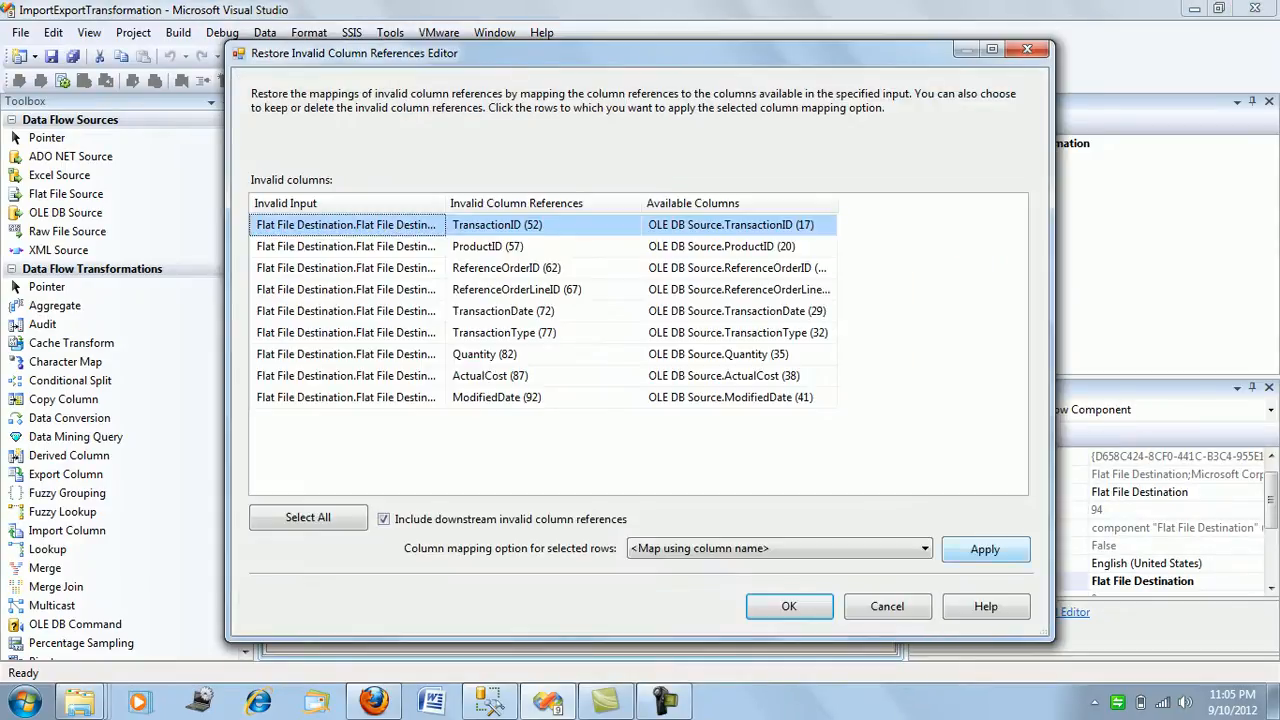
pyautogui.click(985, 549)
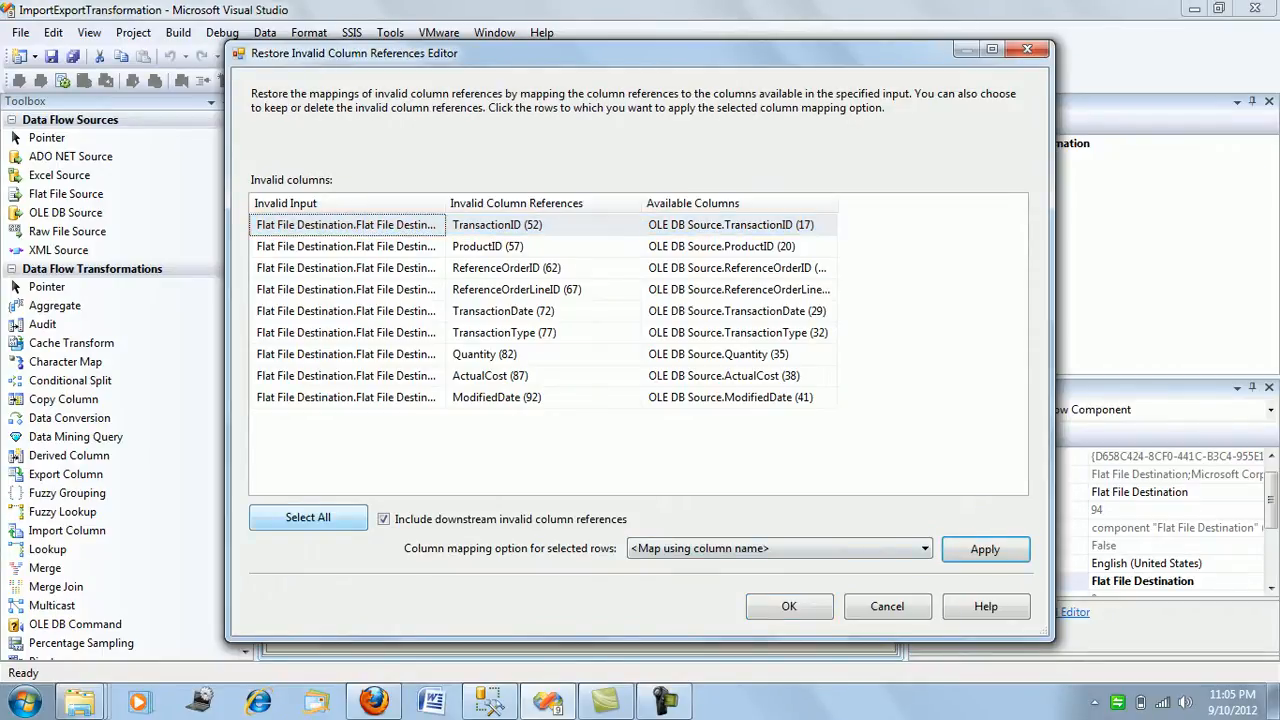
pyautogui.click(308, 517)
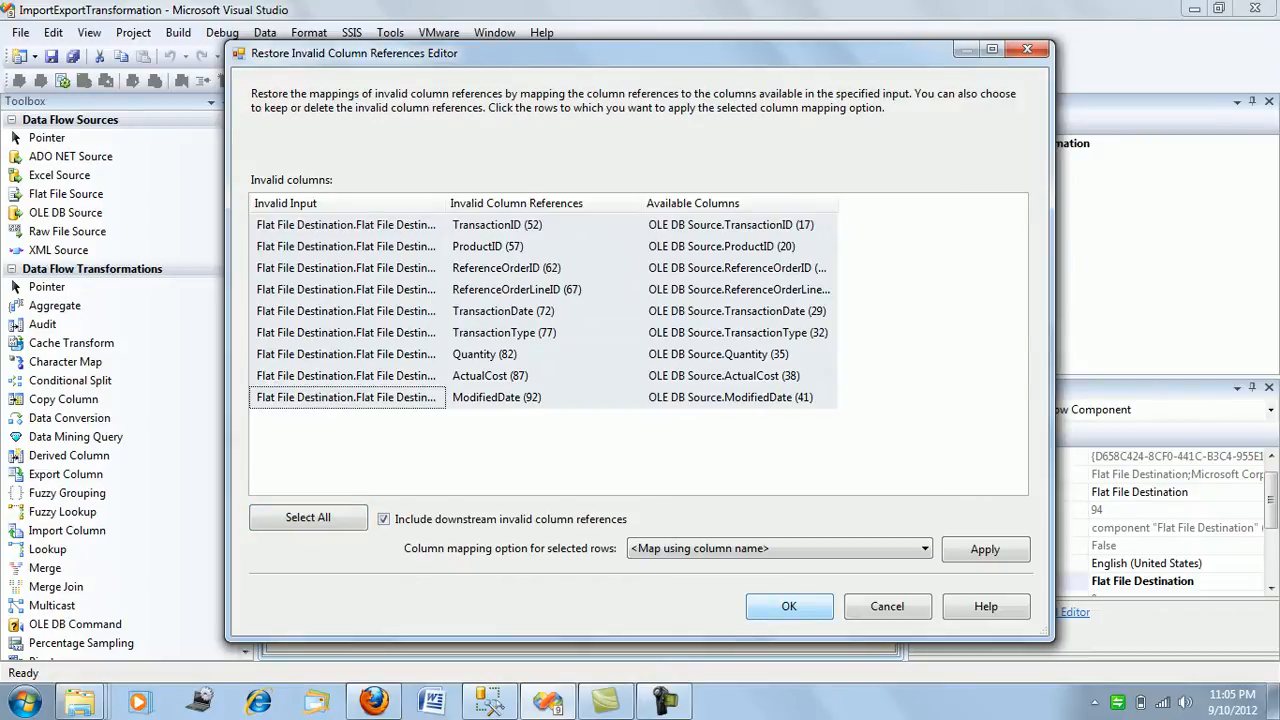
pyautogui.click(789, 606)
pyautogui.click(700, 420)
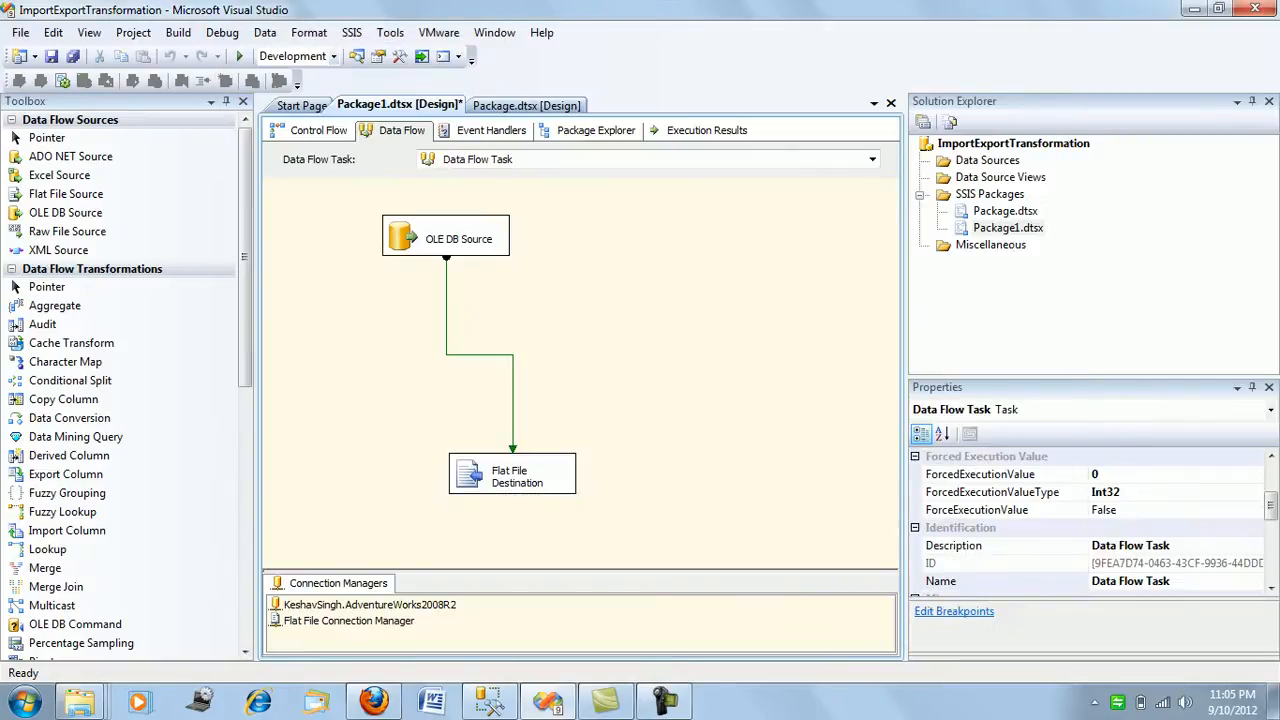
# Switch to the C:\C folder in Windows Explorer and delete the existing TransactionDetails.txt.
pyautogui.moveTo(80, 702)
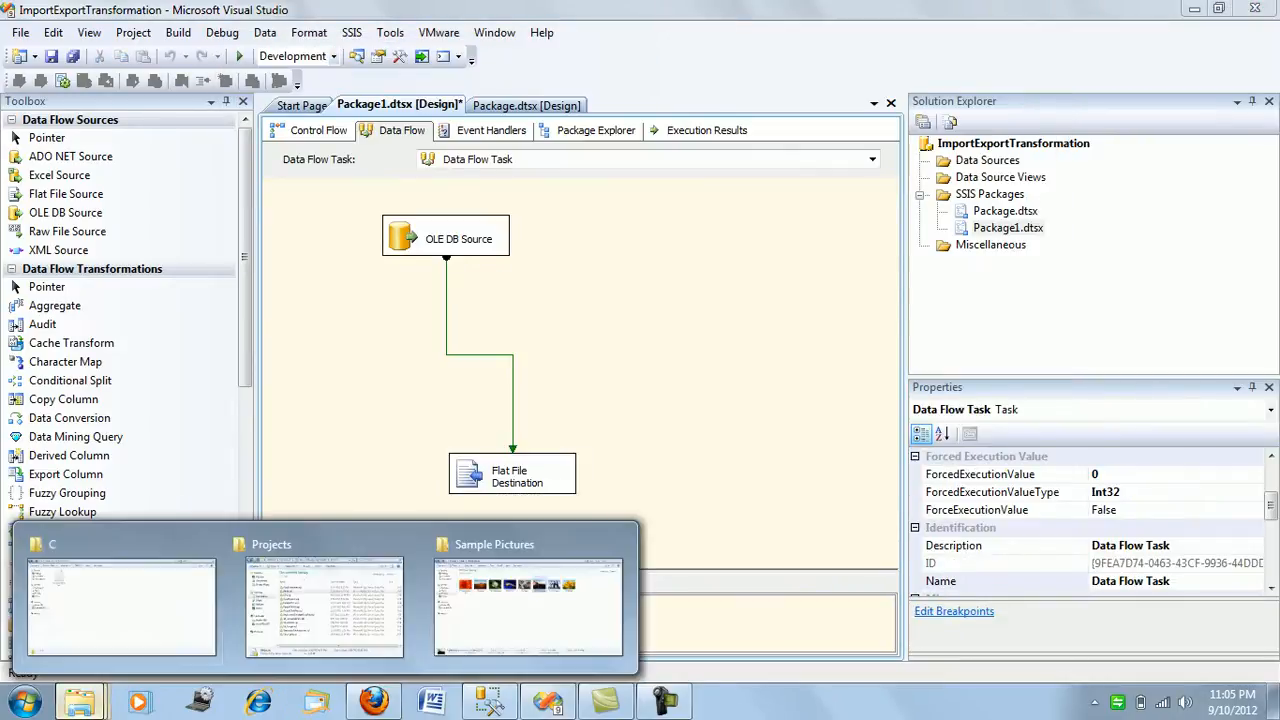
pyautogui.click(121, 607)
pyautogui.click(212, 150)
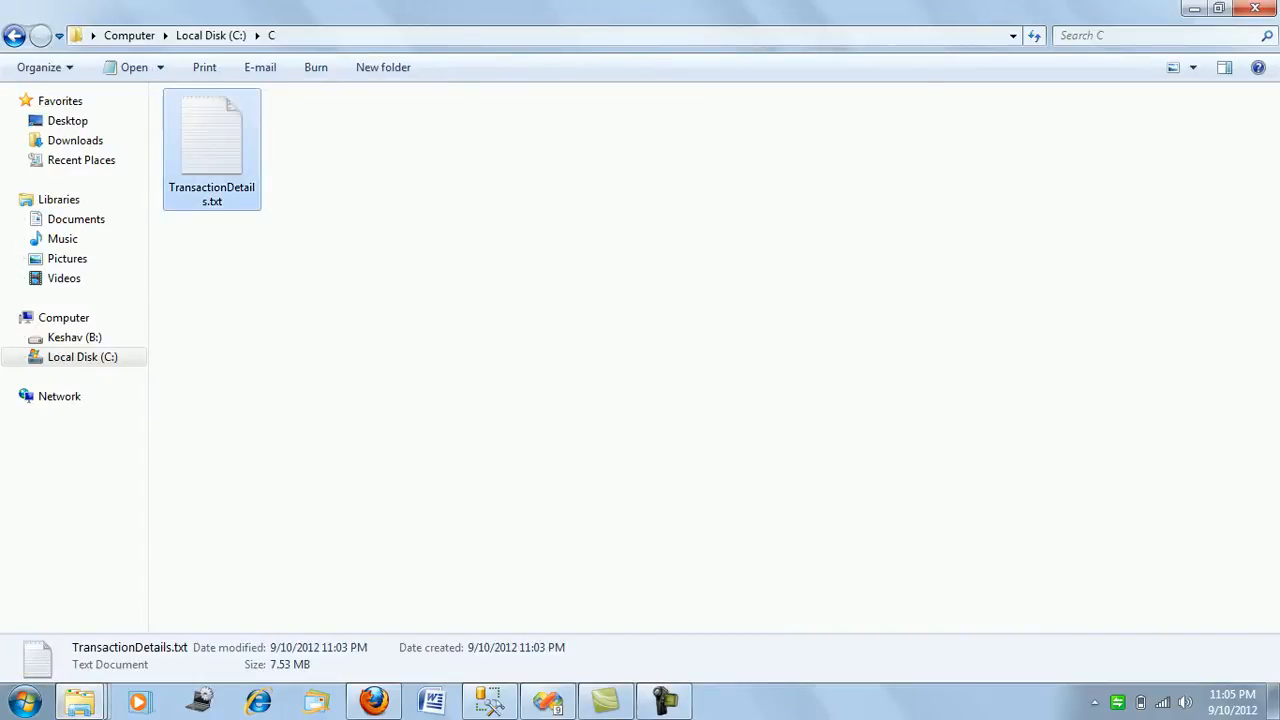
pyautogui.press('Delete')
pyautogui.press('Return')
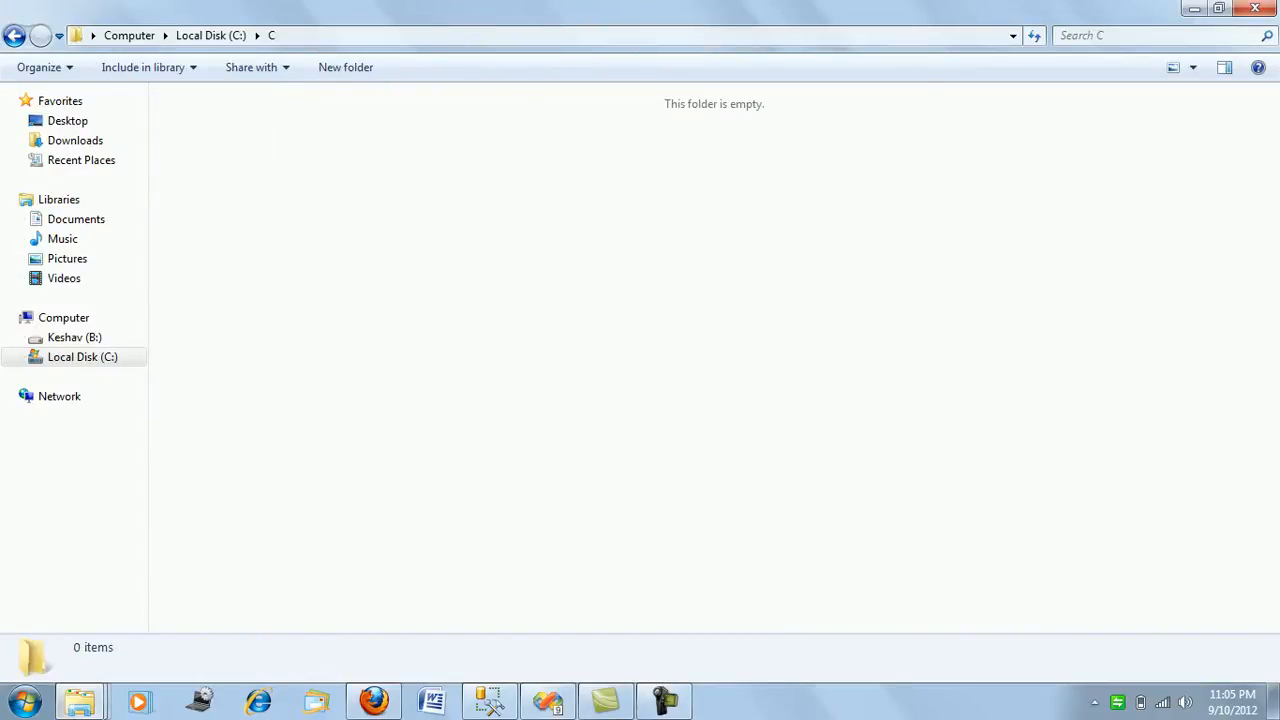
# Run the package from Visual Studio and check the C:\C folder for the exported TransactionDetails.txt.
pyautogui.click(548, 702)
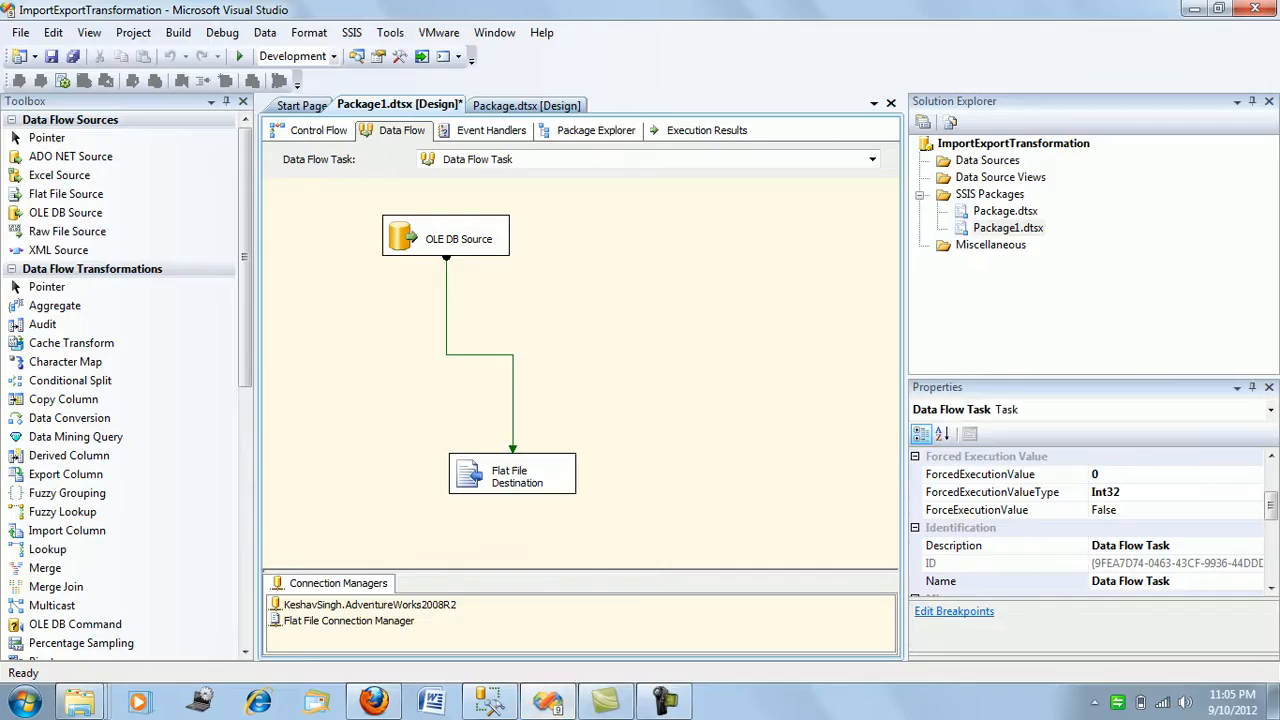
pyautogui.click(240, 57)
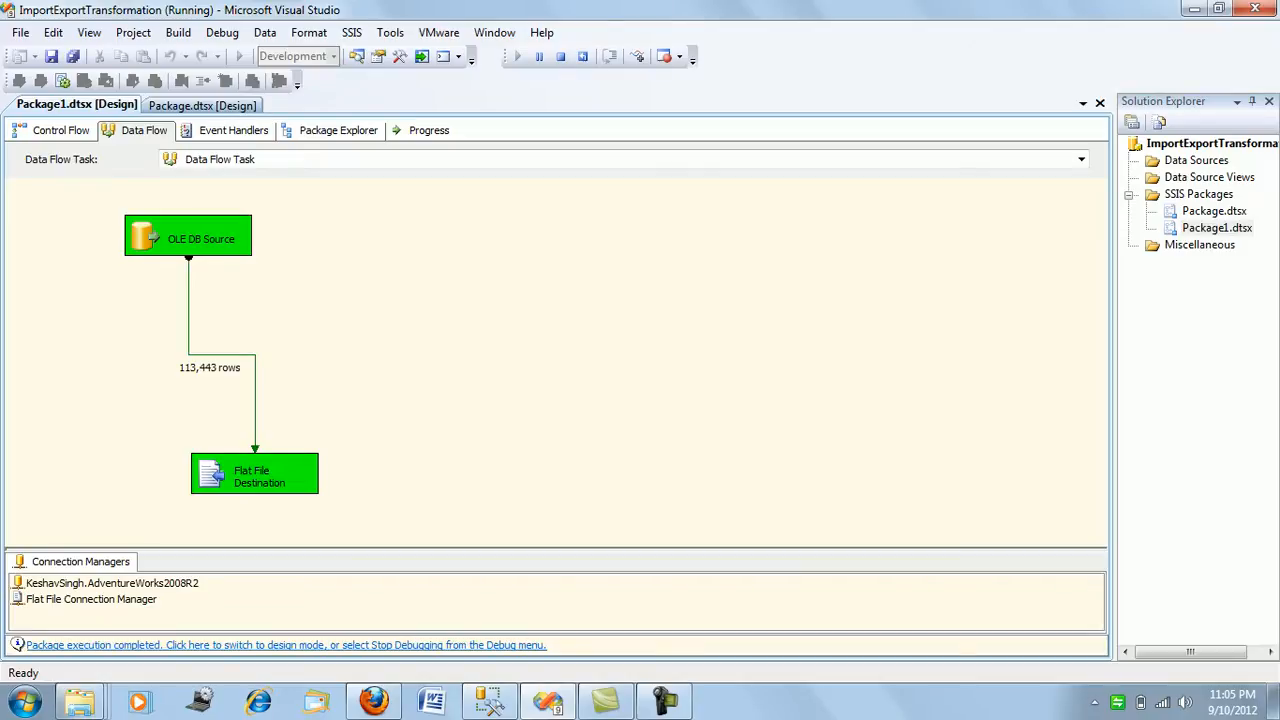
pyautogui.moveTo(80, 702)
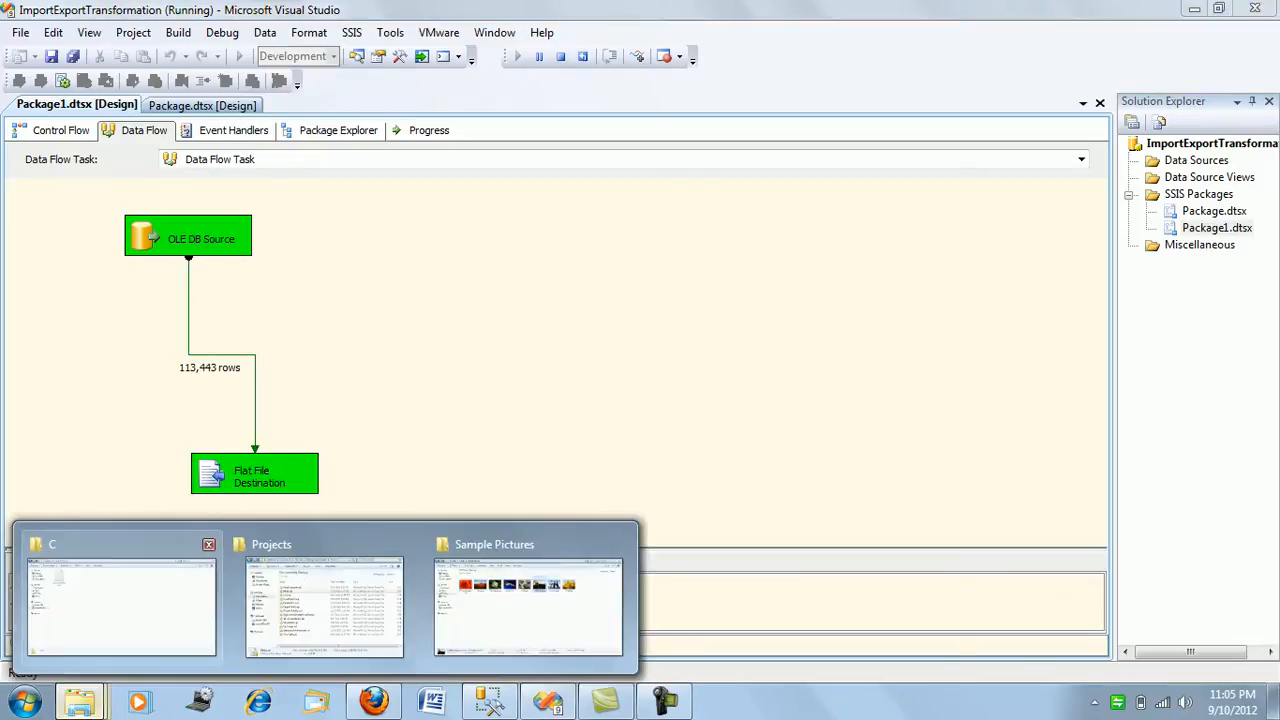
pyautogui.click(120, 590)
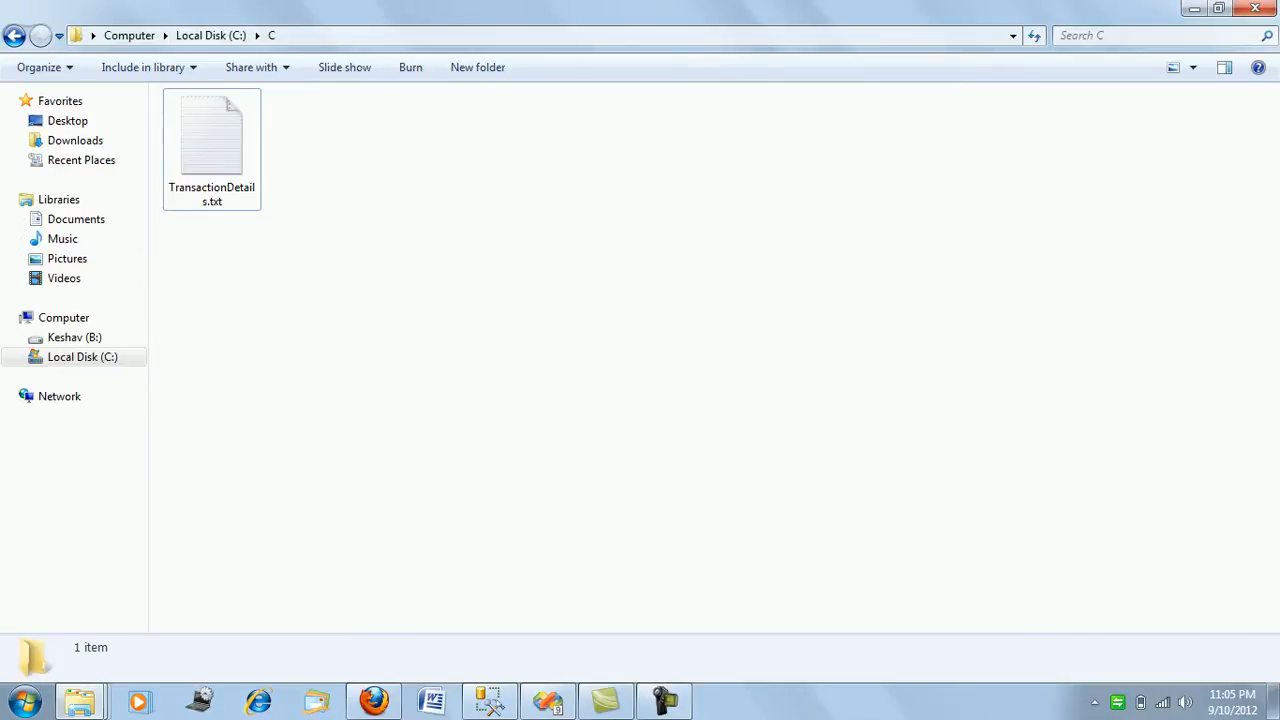
# Return to Visual Studio and stop debugging the package.
pyautogui.click(547, 702)
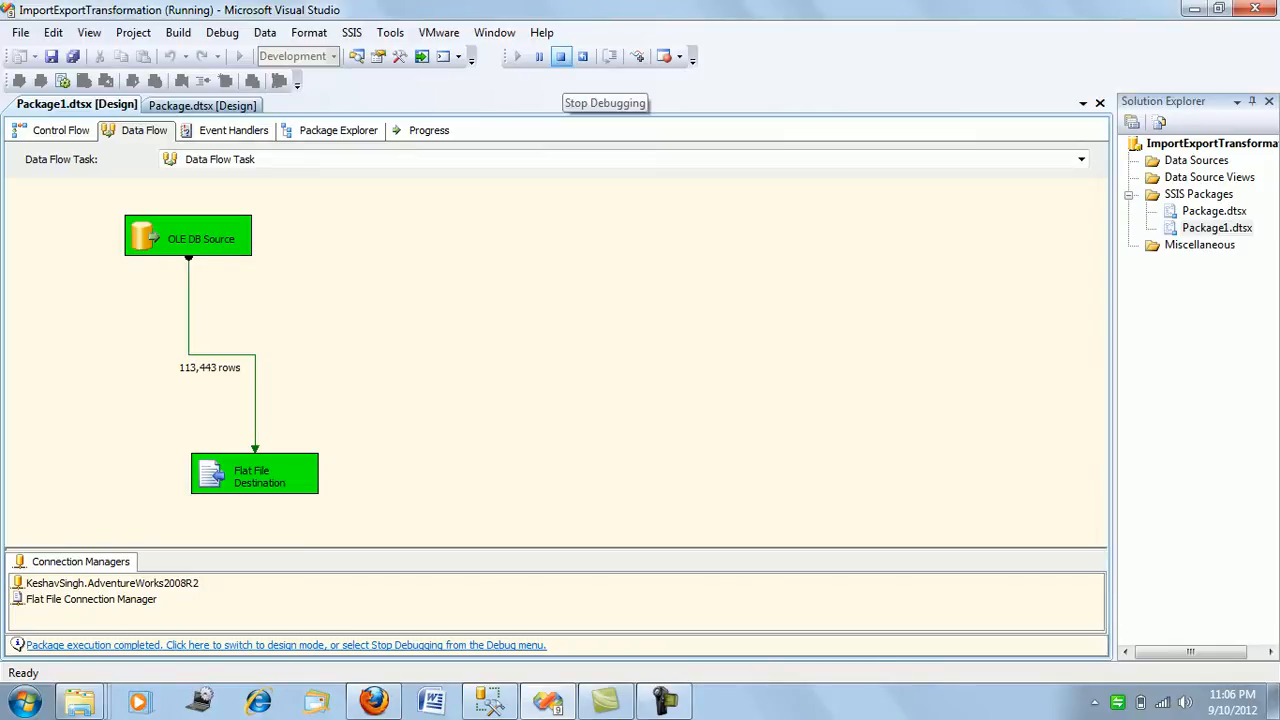
pyautogui.click(561, 56)
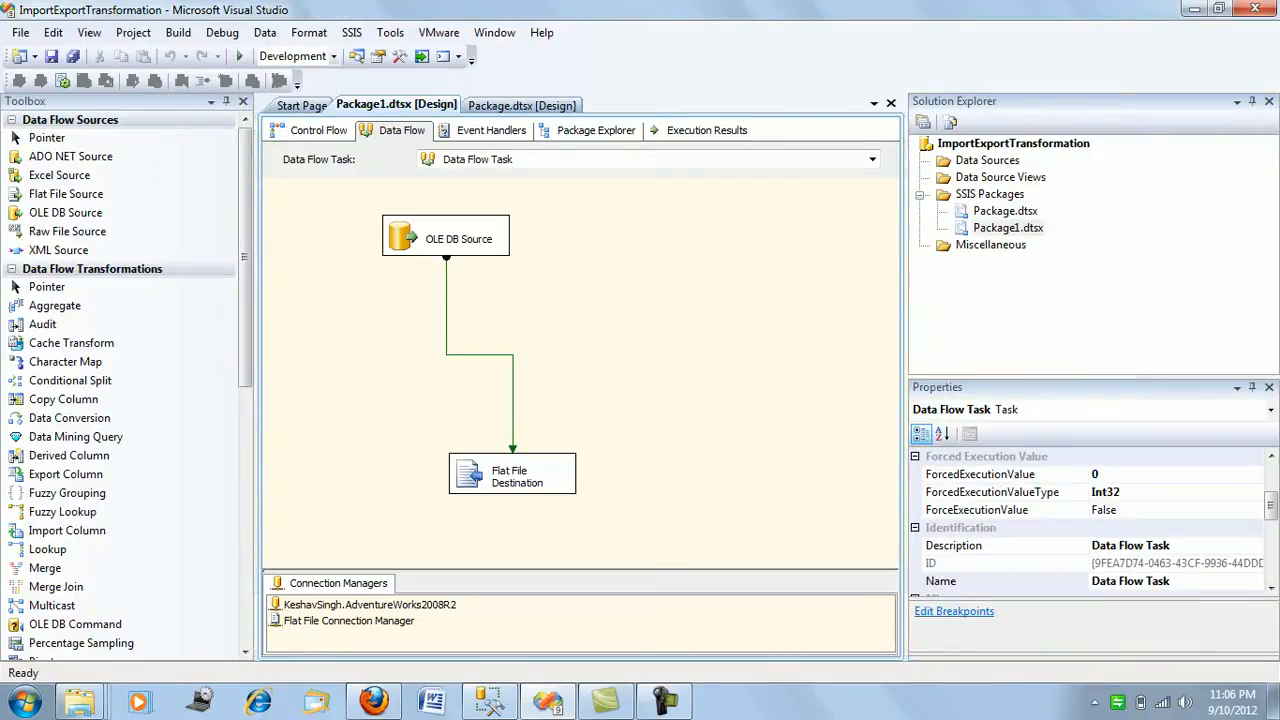